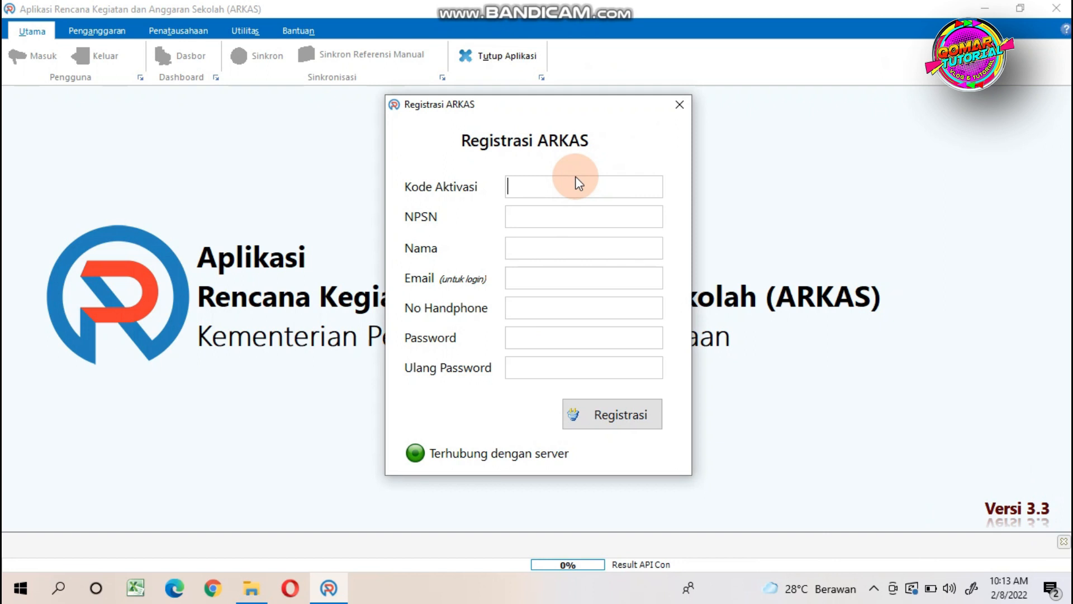
Register the ARKAS account by entering the activation code, NPSN, school name, active school e-mail, phone number and password.
key(Caps_Lock)
text(J)
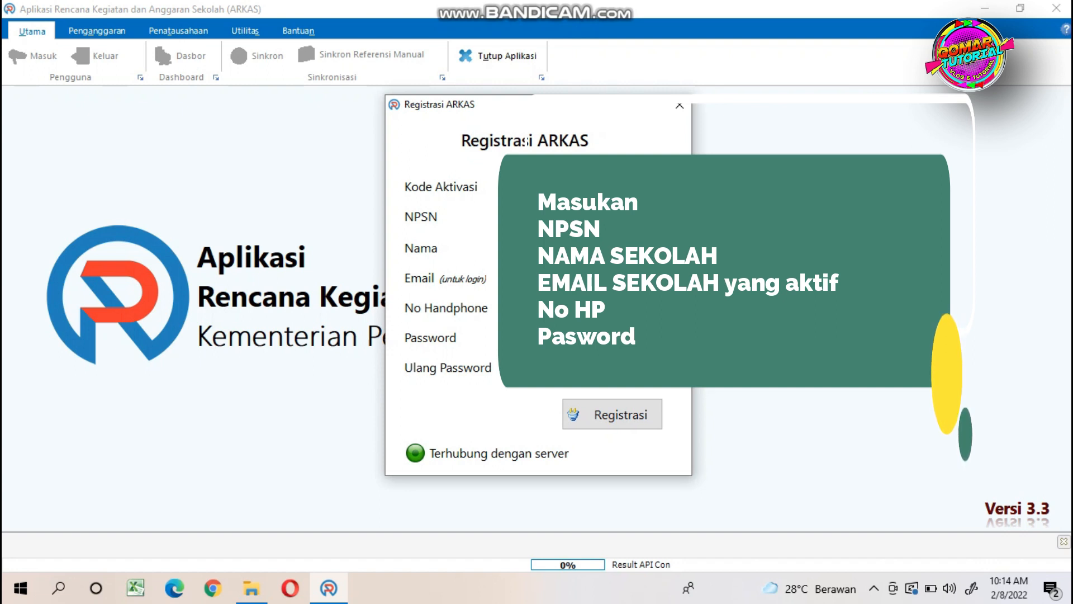
key(Caps_Lock)
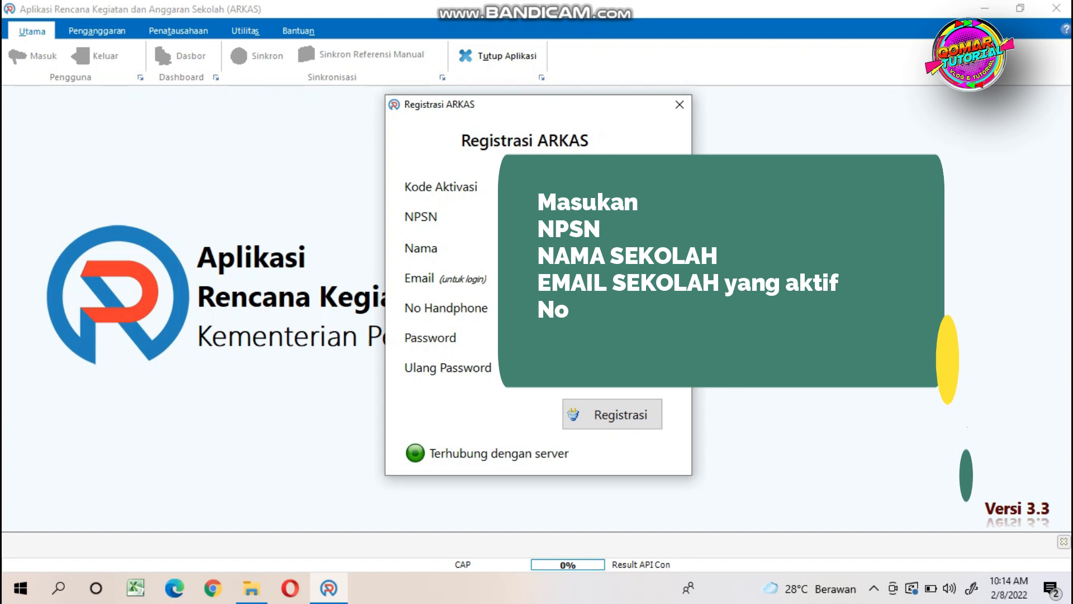
key(Tab)
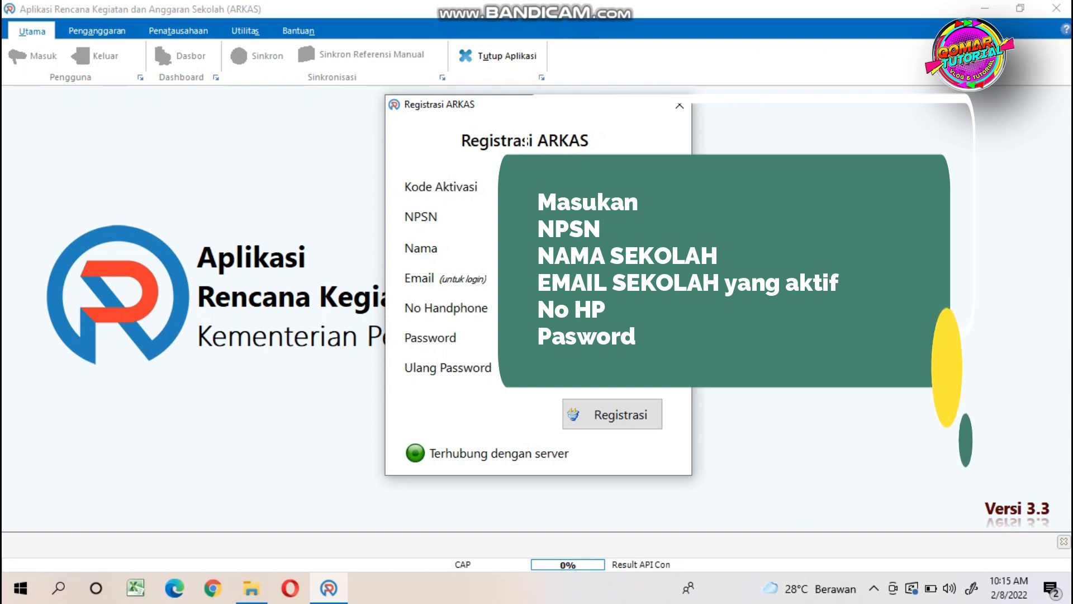
click(596, 413)
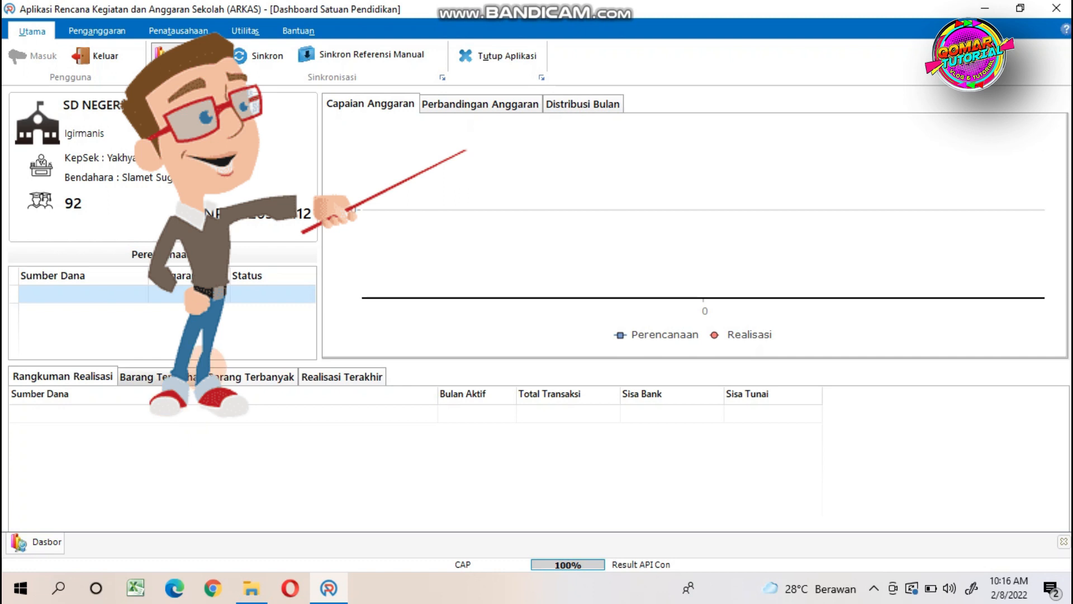
click(873, 589)
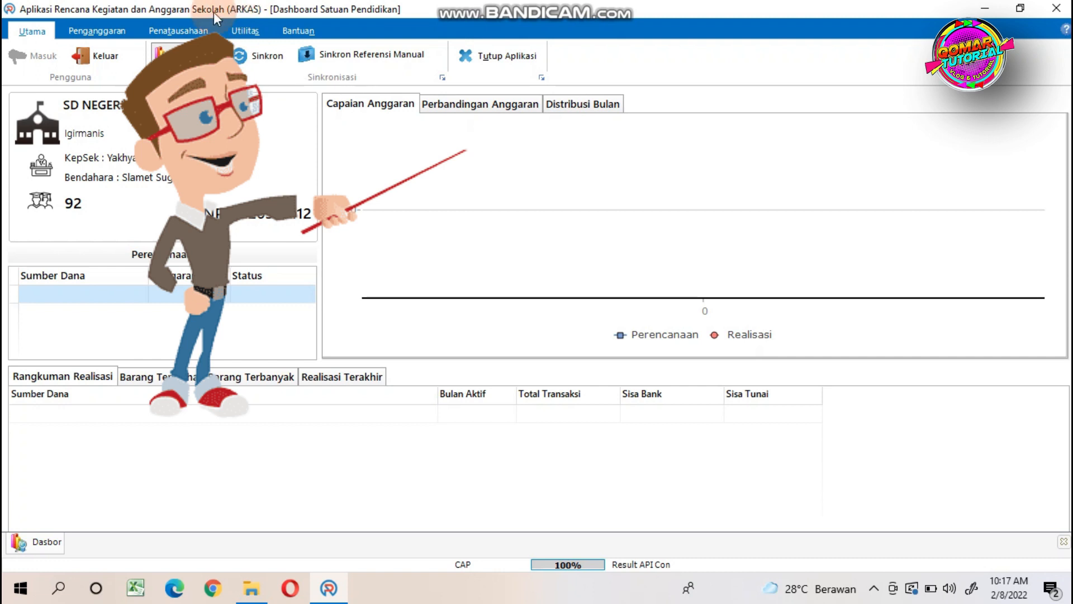
Open the Penanggung Jawab form for budgeting and view the months available for Akhir.
click(115, 42)
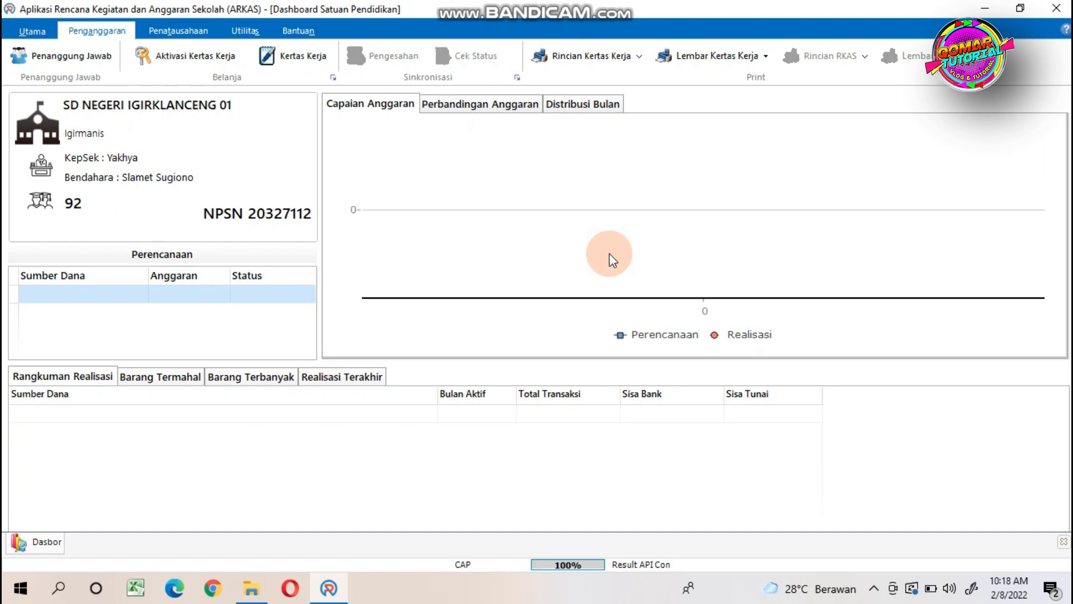
click(53, 58)
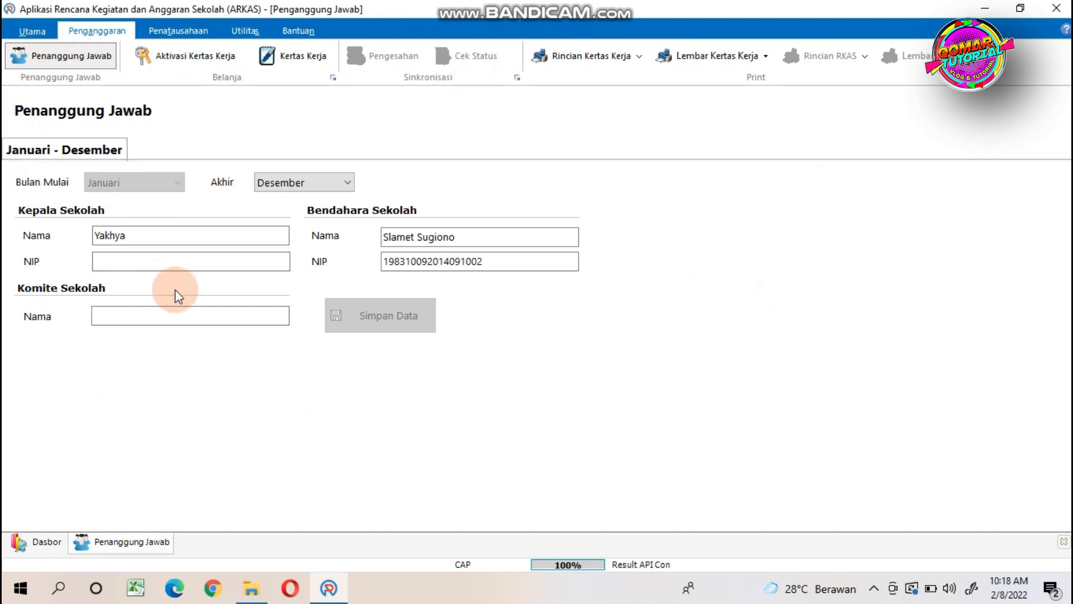
click(167, 259)
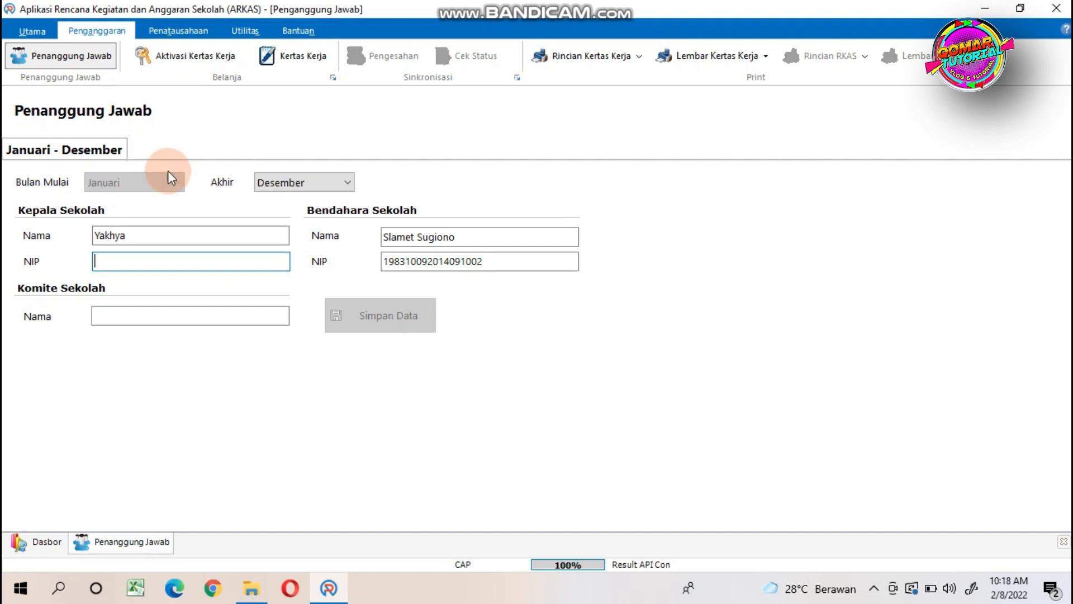
click(330, 190)
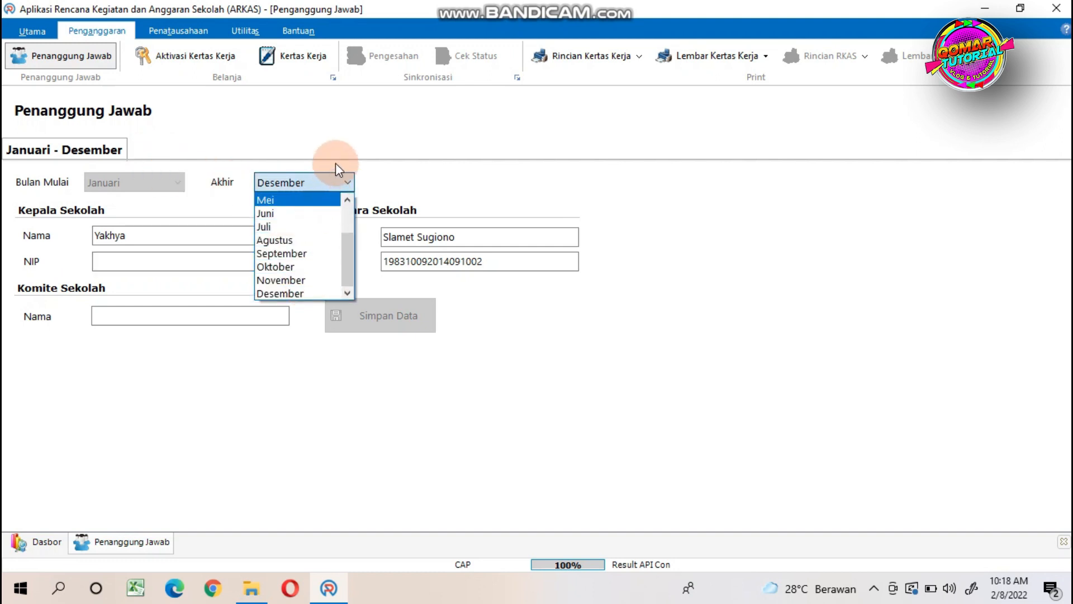
click(348, 184)
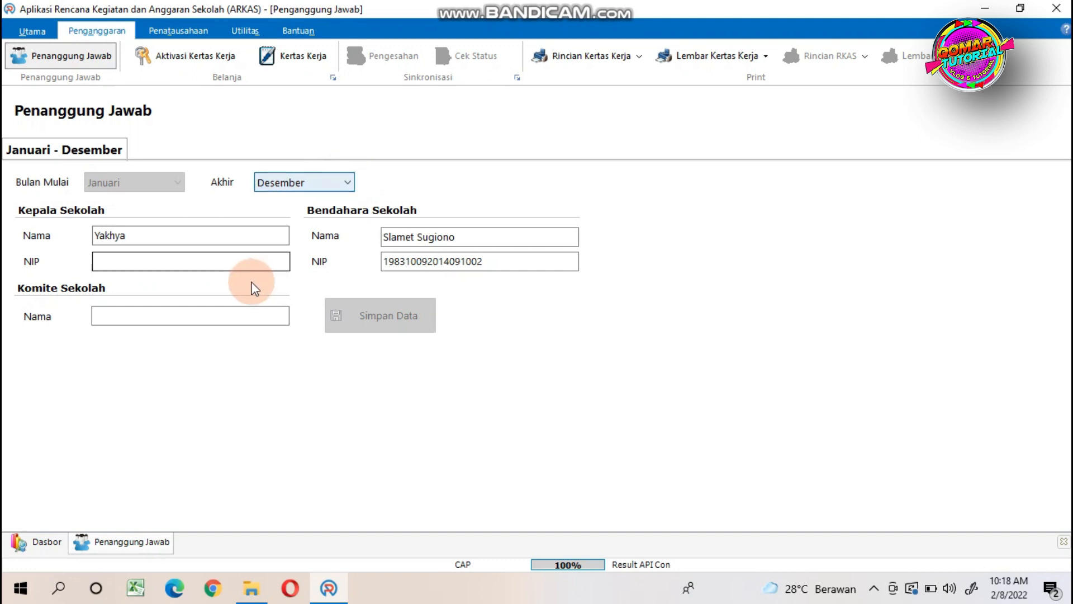
Enter the school committee representative's name under Komite Sekolah.
click(213, 315)
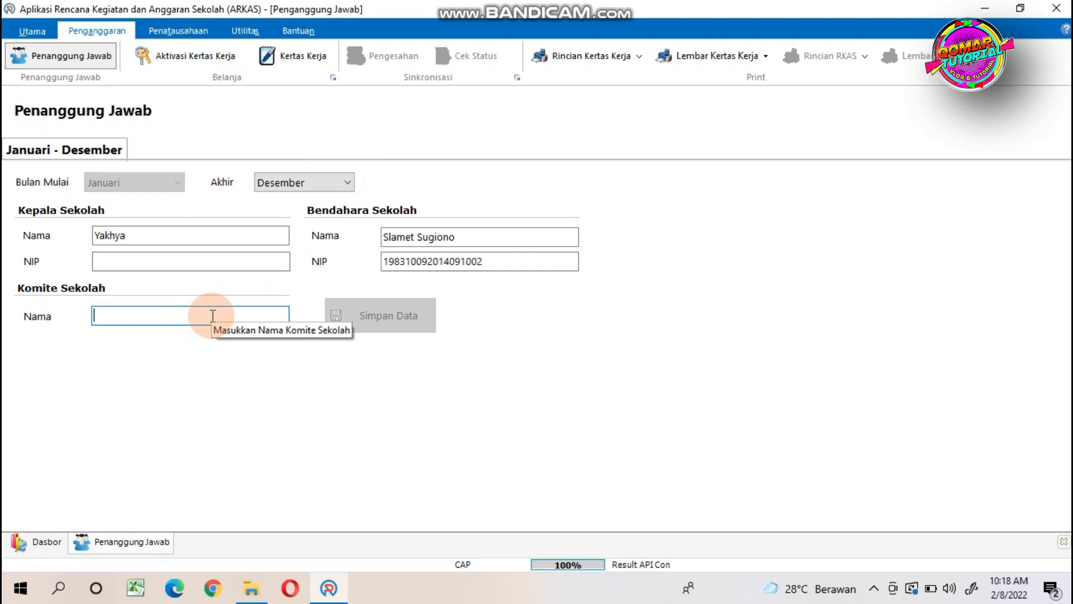
text(TAH)
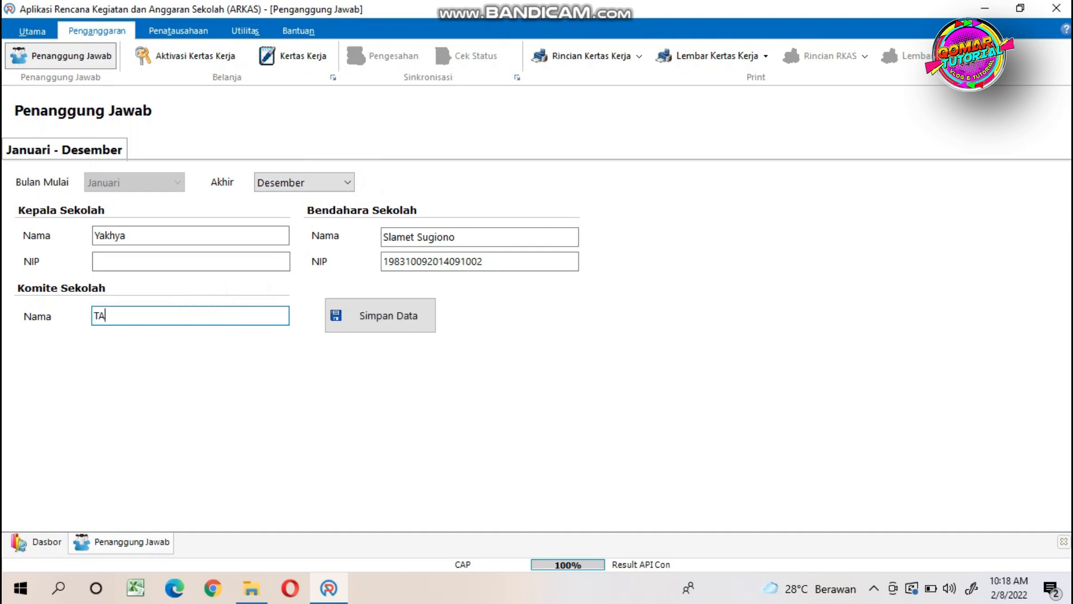
key(BackSpace)
key(BackSpace)
key(BackSpace)
key(Caps_Lock)
text(Dasim)
View the school dashboard, return to the Penanggung Jawab form and fill in the principal's NIP.
click(183, 262)
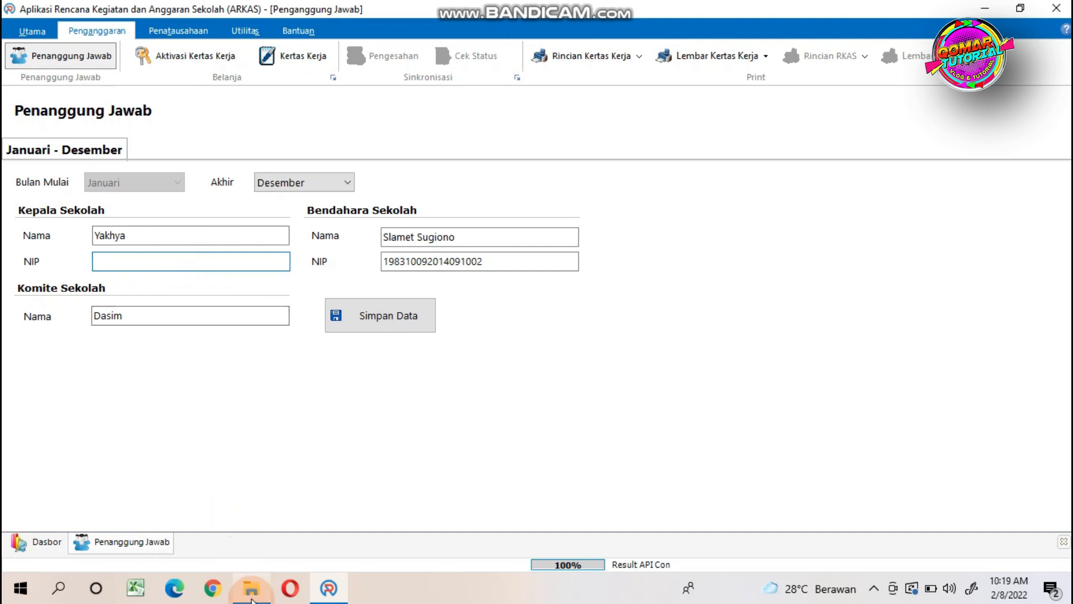
mouse_move(252, 601)
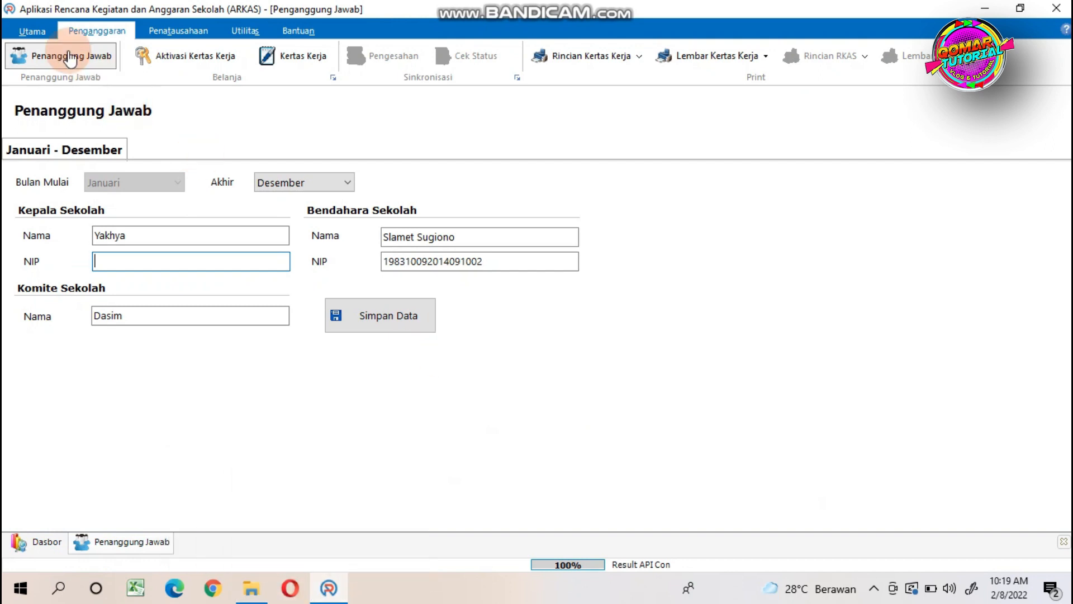
click(42, 31)
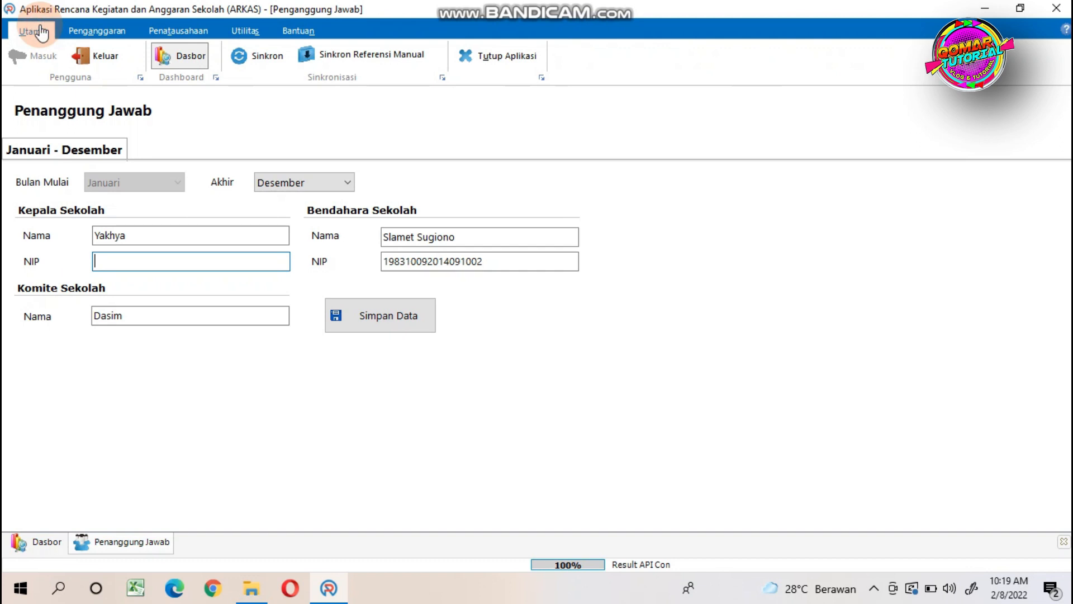
click(189, 56)
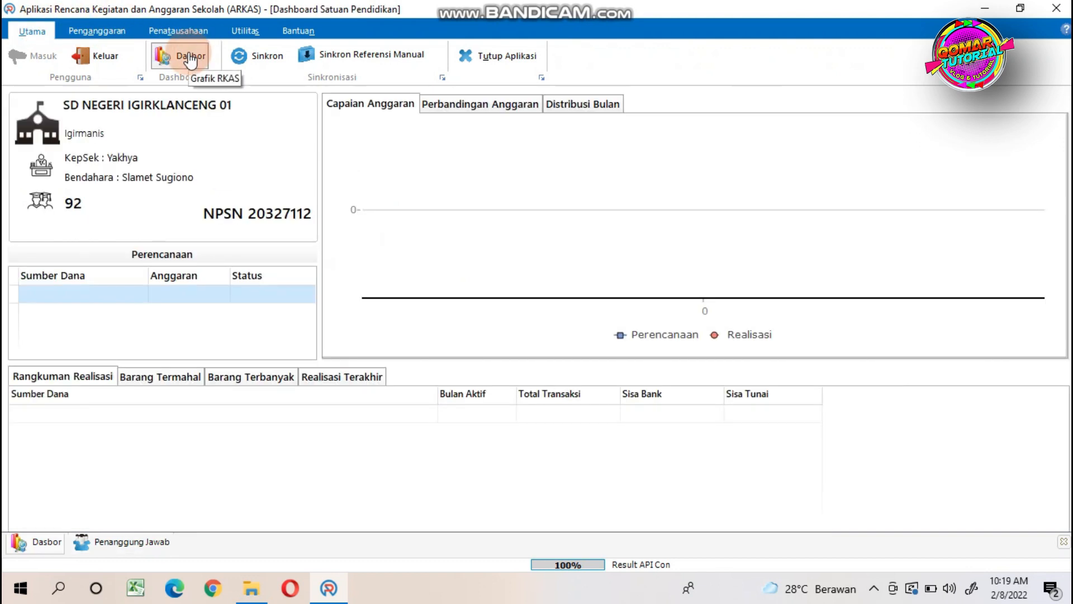
click(111, 33)
click(106, 51)
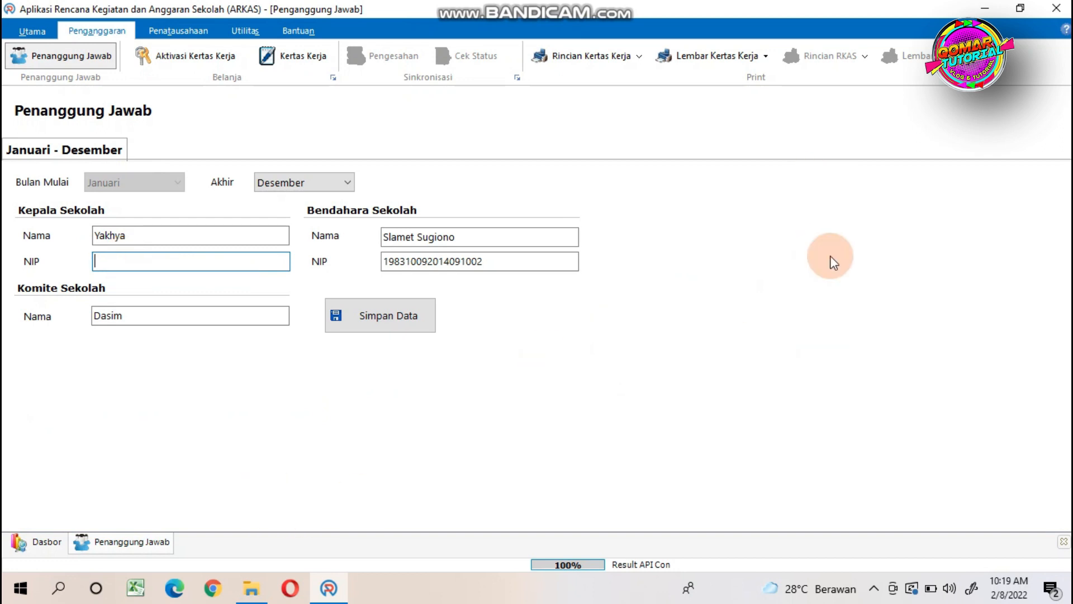
click(874, 588)
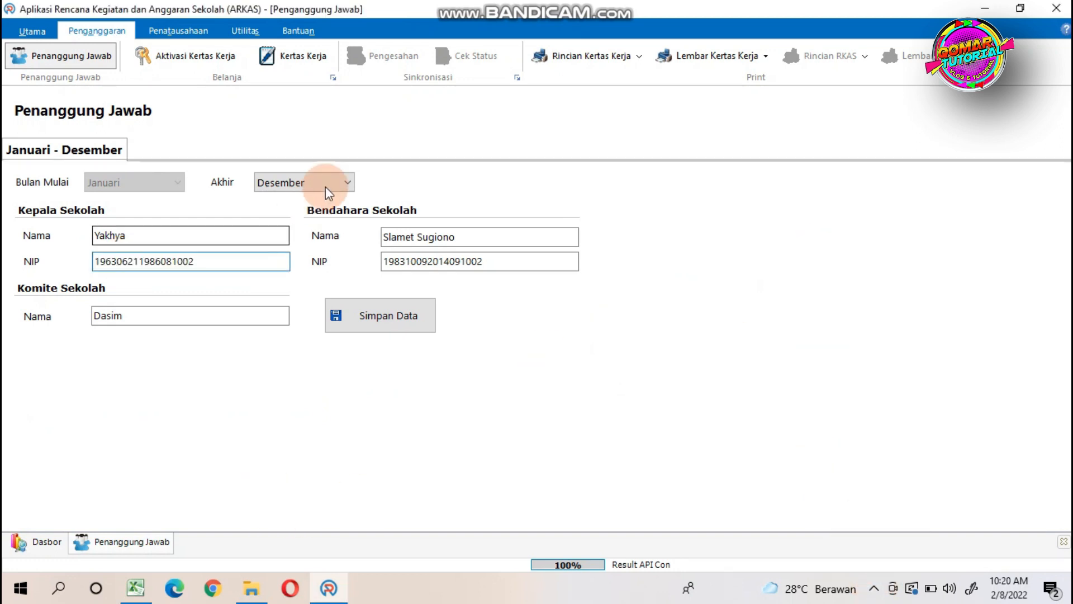
Try changing the Akhir month to Maret and decline the month-change confirmation.
click(343, 183)
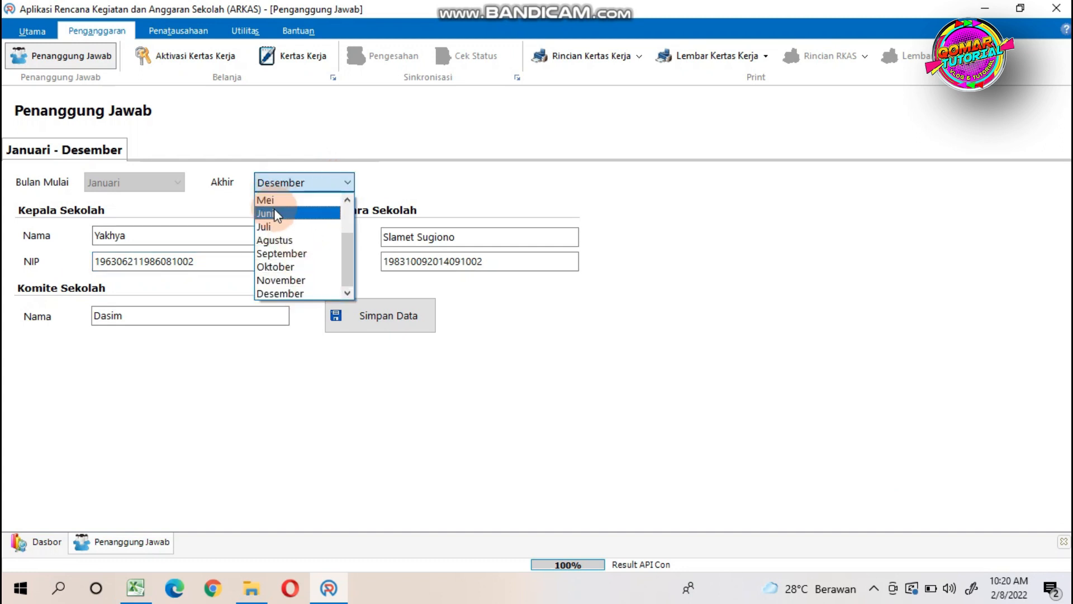
drag(350, 260, 344, 192)
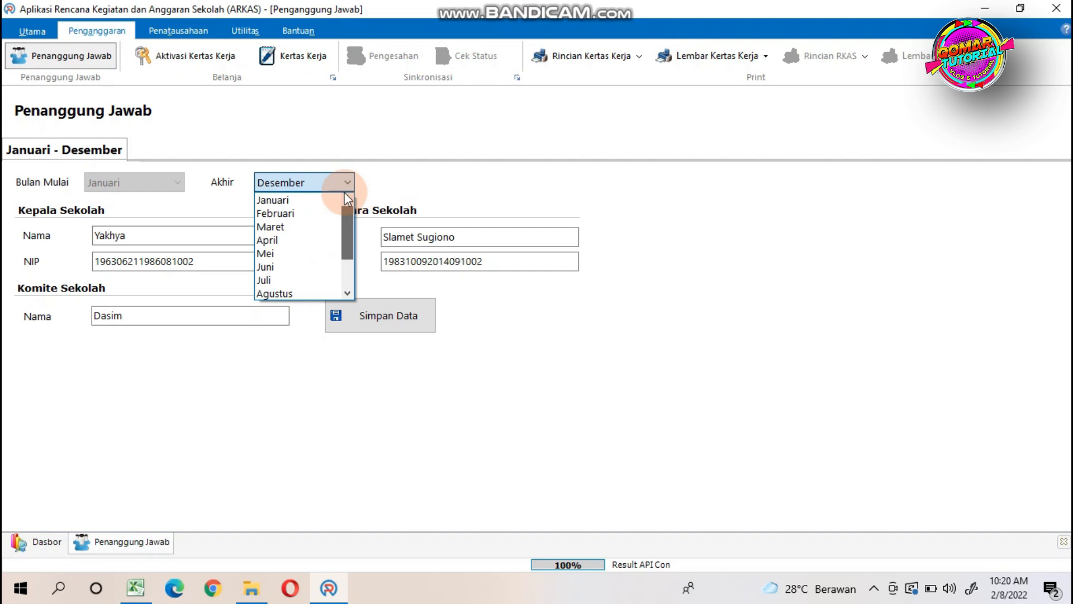
click(312, 227)
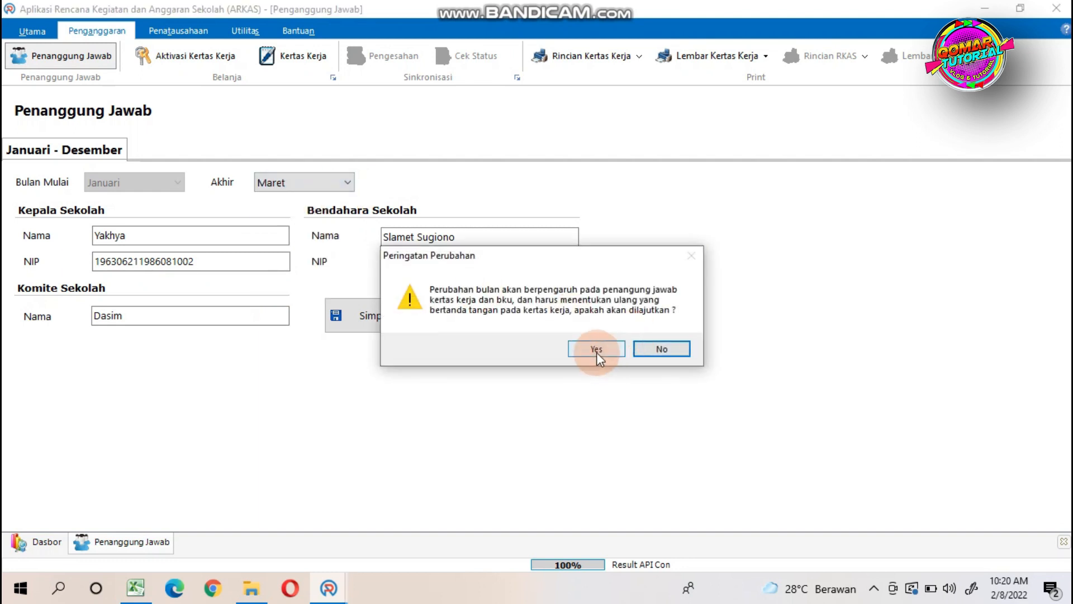
click(655, 351)
Set the Akhir month to Desember and save the Penanggung Jawab data.
click(349, 187)
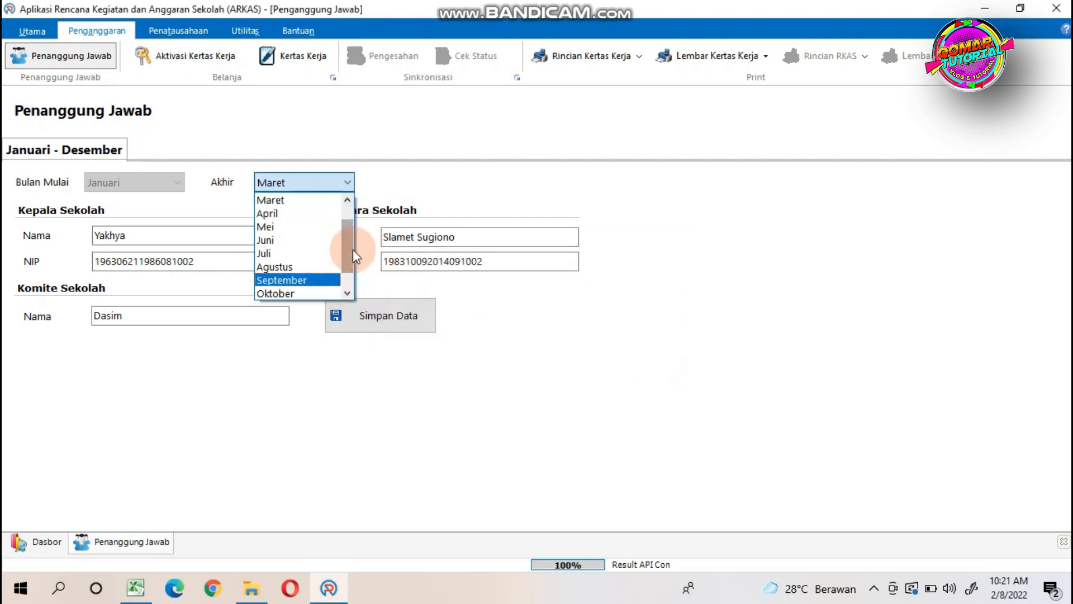
scroll(343, 279, down, 1)
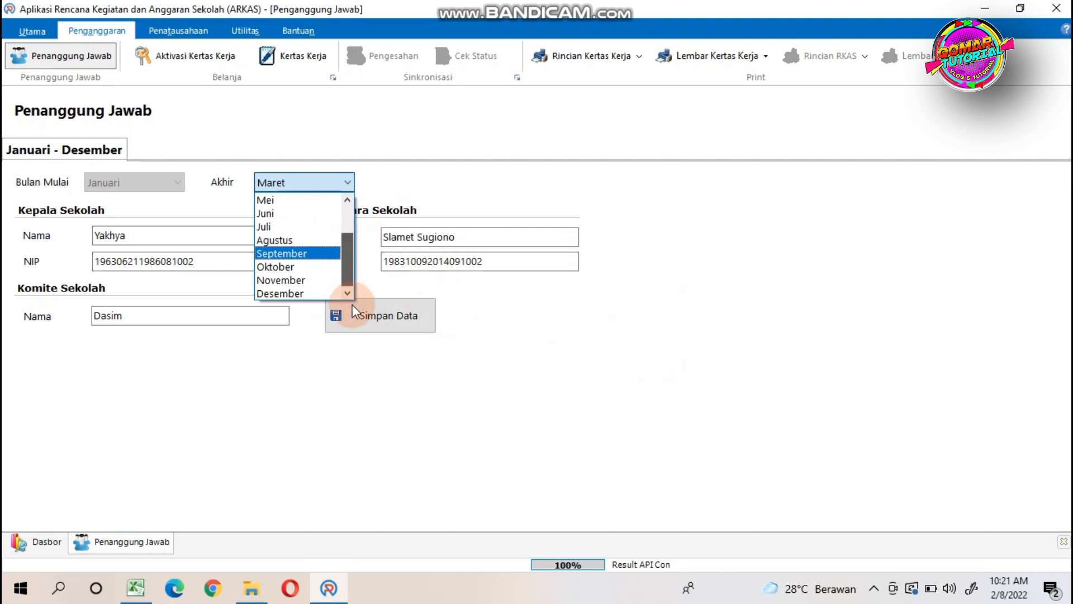
click(320, 295)
click(575, 345)
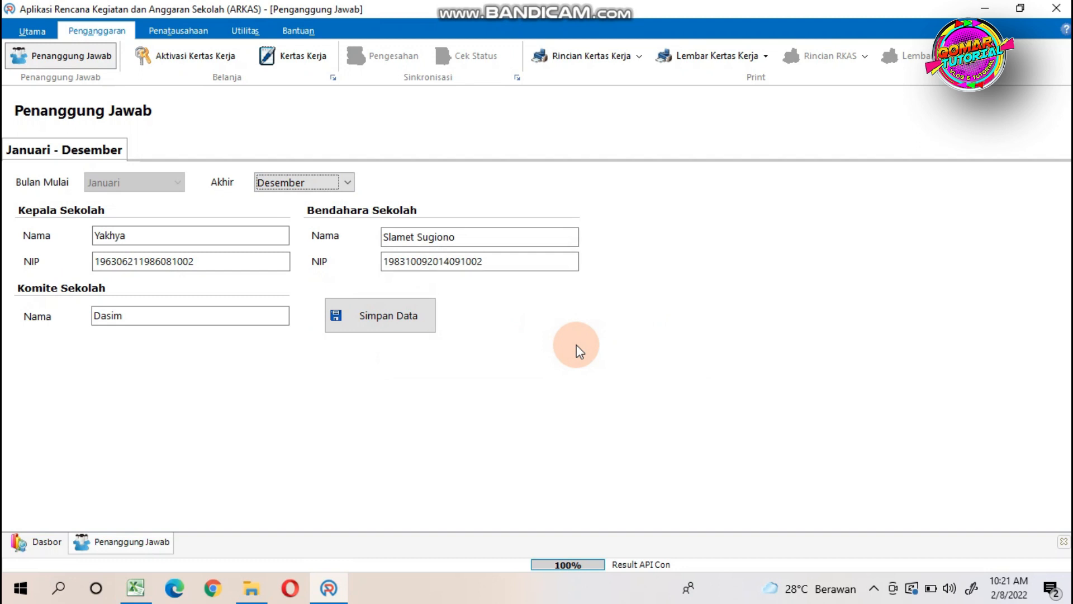
click(405, 316)
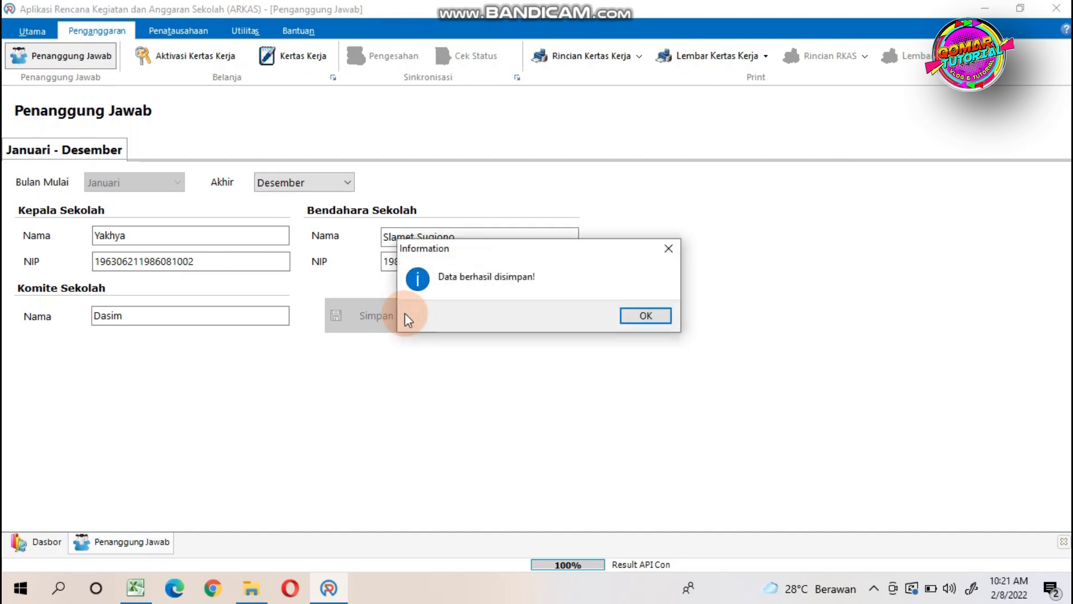
click(659, 314)
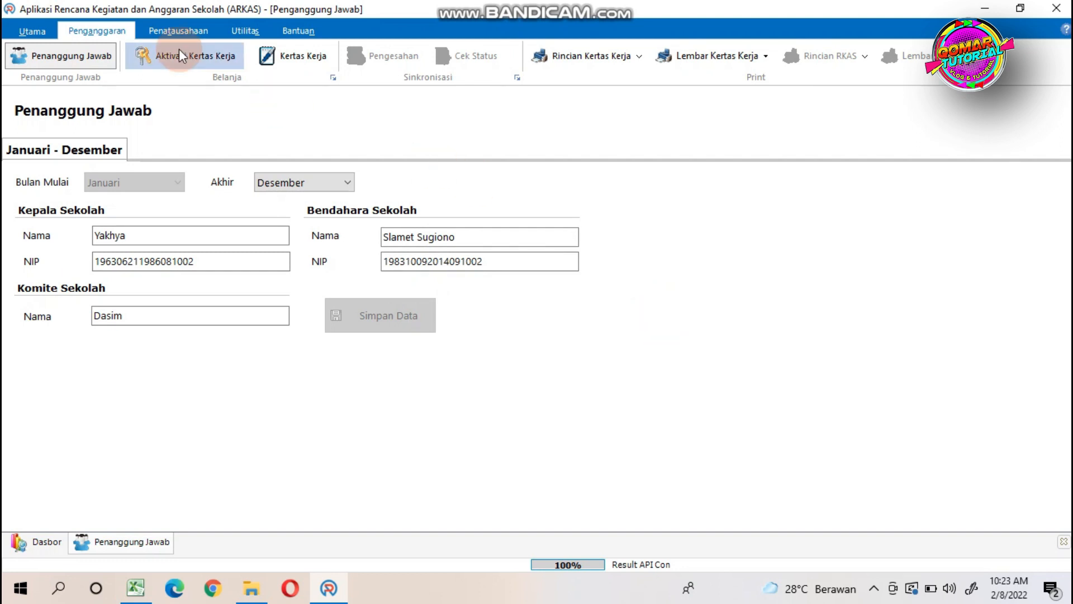
Open Aktivasi Kertas Kerja and create the worksheets for SiLPA BOS Reguler and BOS Reguler.
click(83, 66)
click(166, 56)
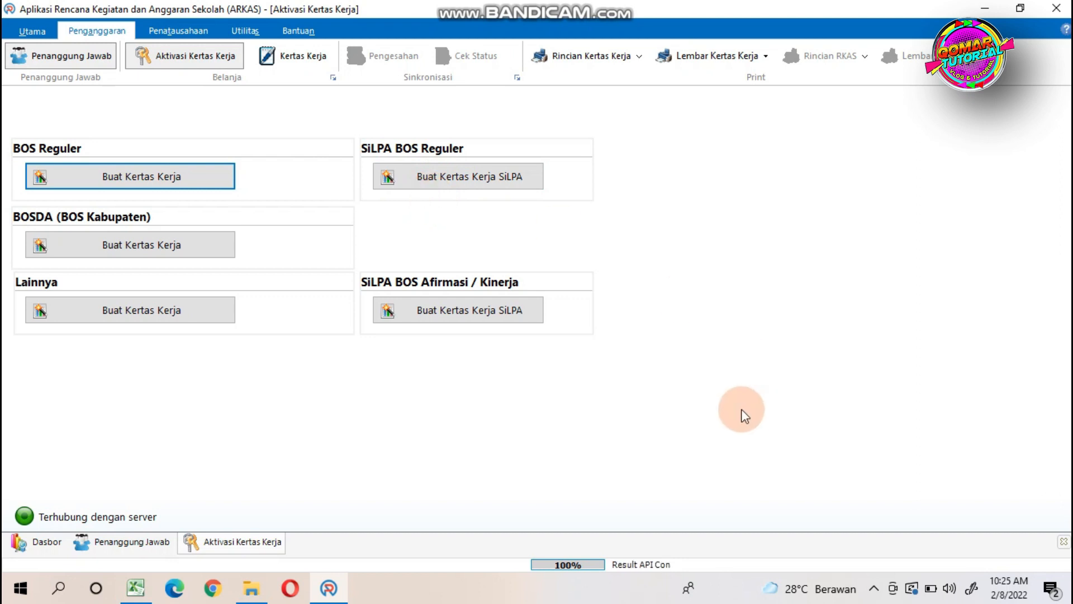
click(130, 250)
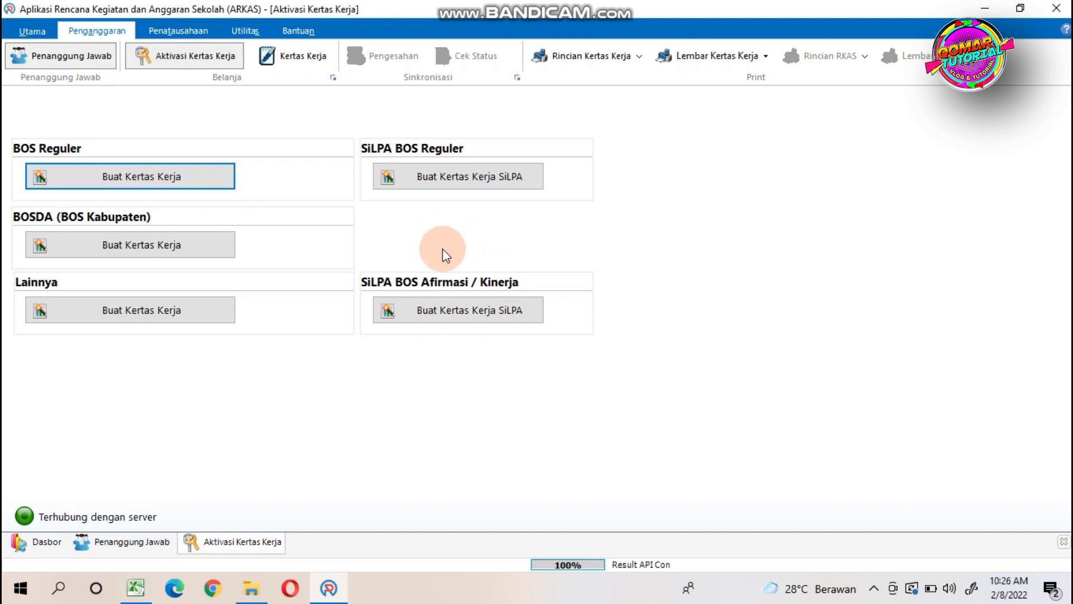
click(89, 181)
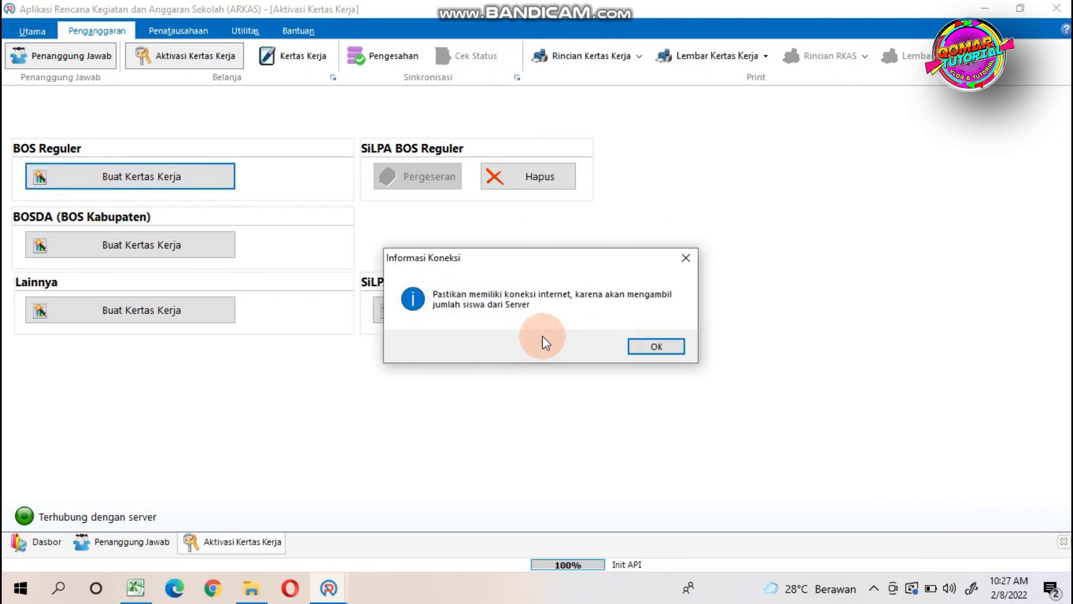
click(873, 589)
click(663, 346)
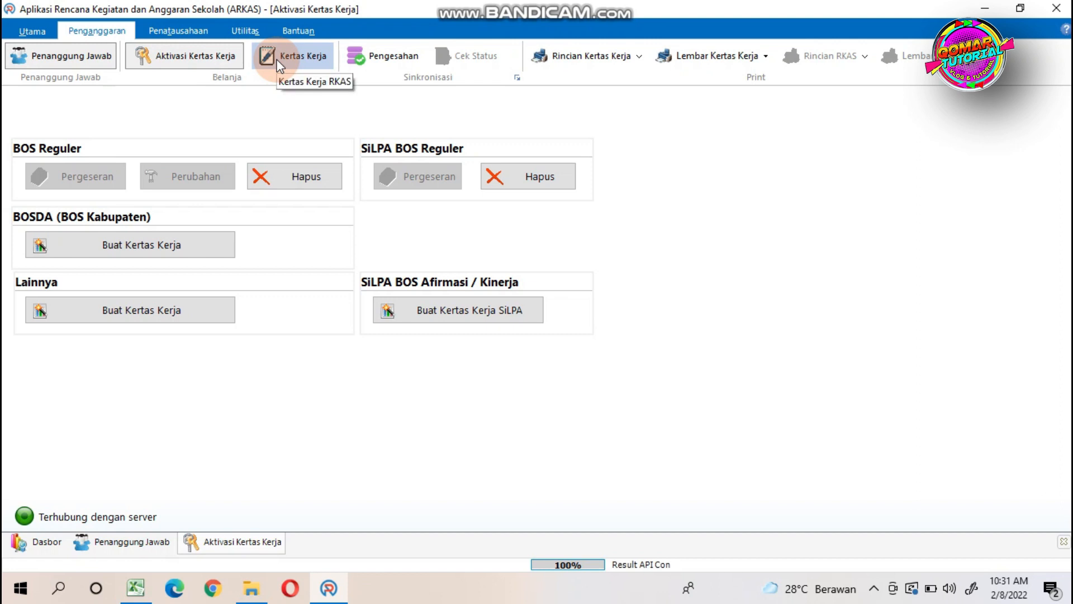
Open Kertas Kerja with BOS Reguler as the Sumber Dana and look through its monthly columns.
click(278, 63)
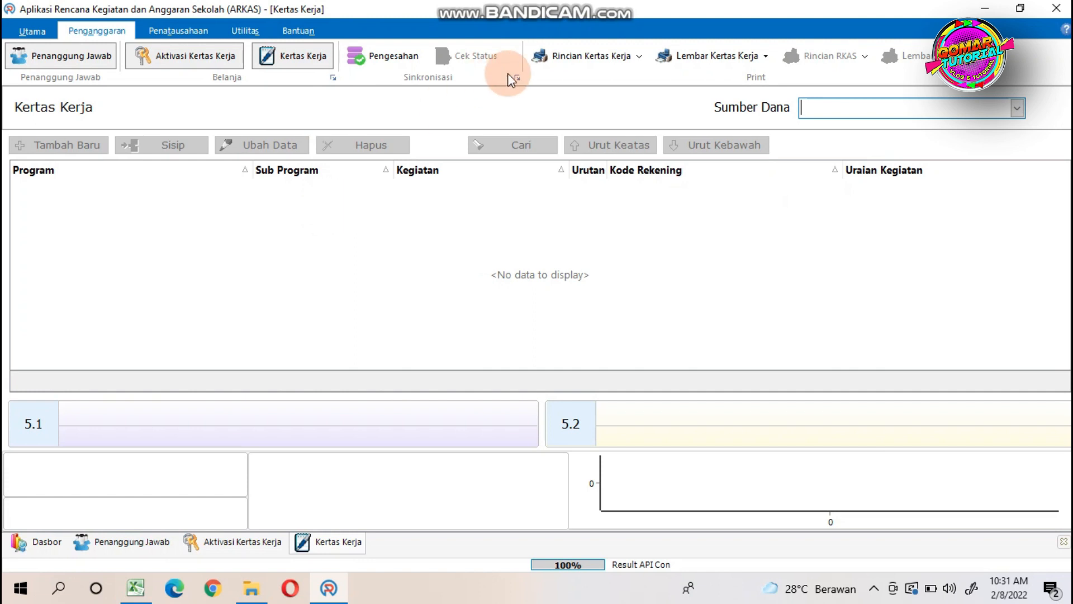
click(1017, 110)
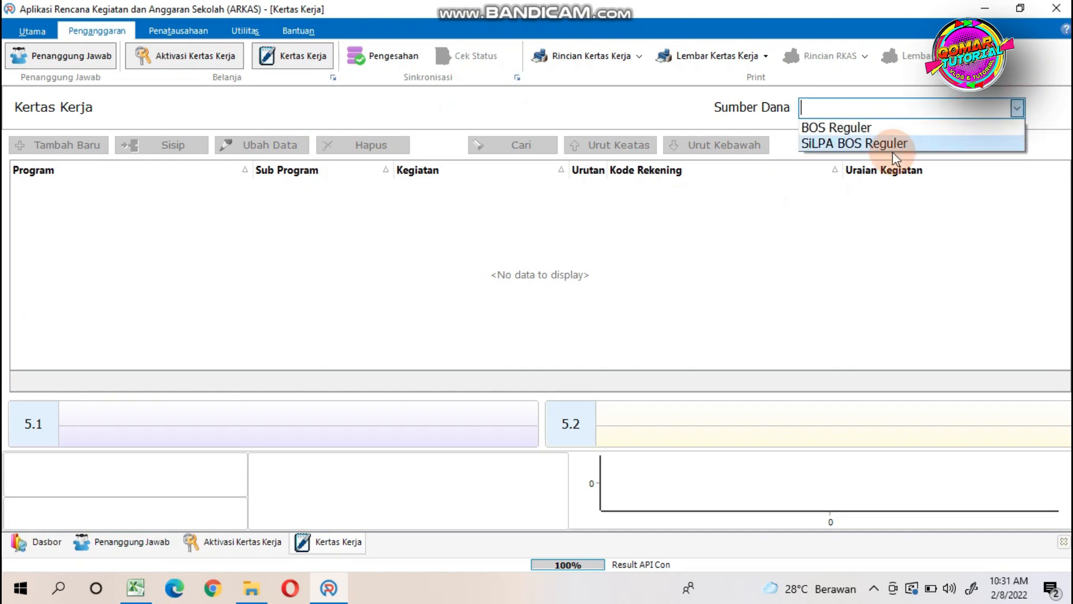
click(870, 129)
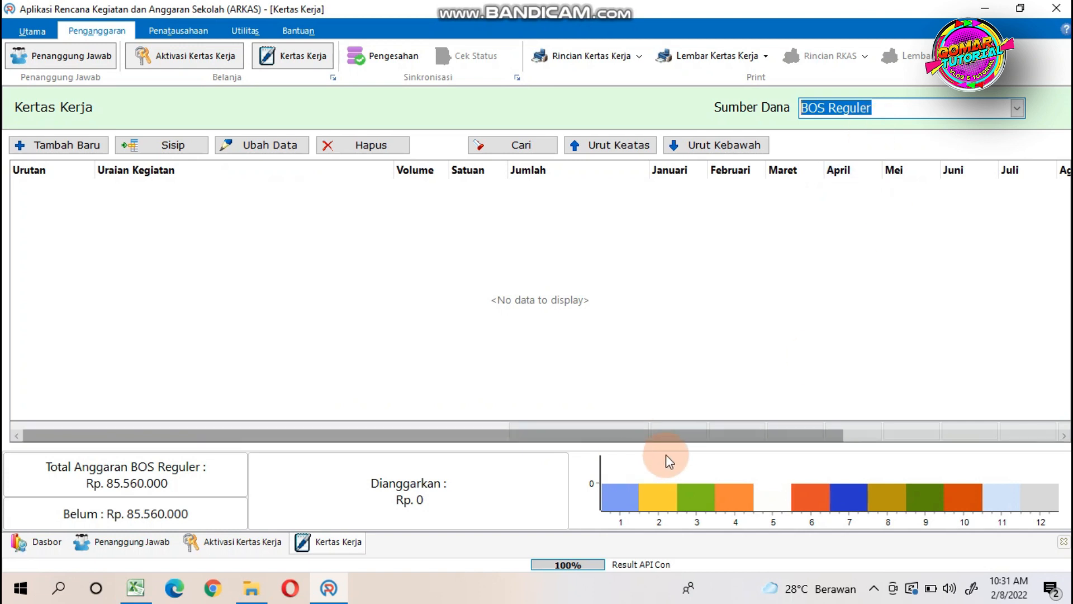
drag(700, 435, 412, 479)
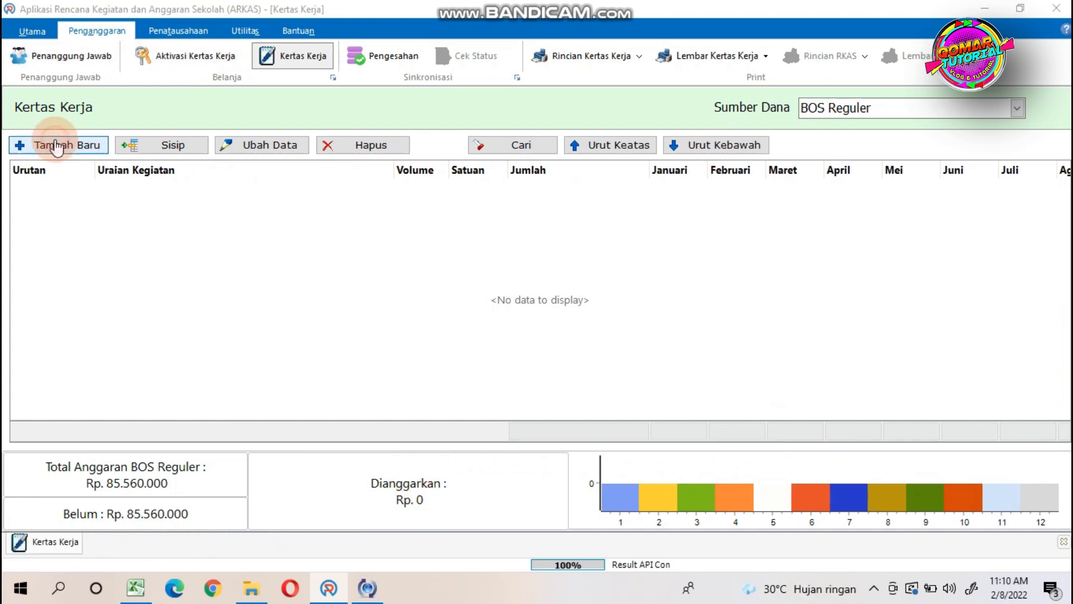
Add a new worksheet entry and find "ppd" to choose Kegiatan 06.01.02., Pelaksanaan Pendaftaran Peserta Didik Baru (PPDB).
click(55, 144)
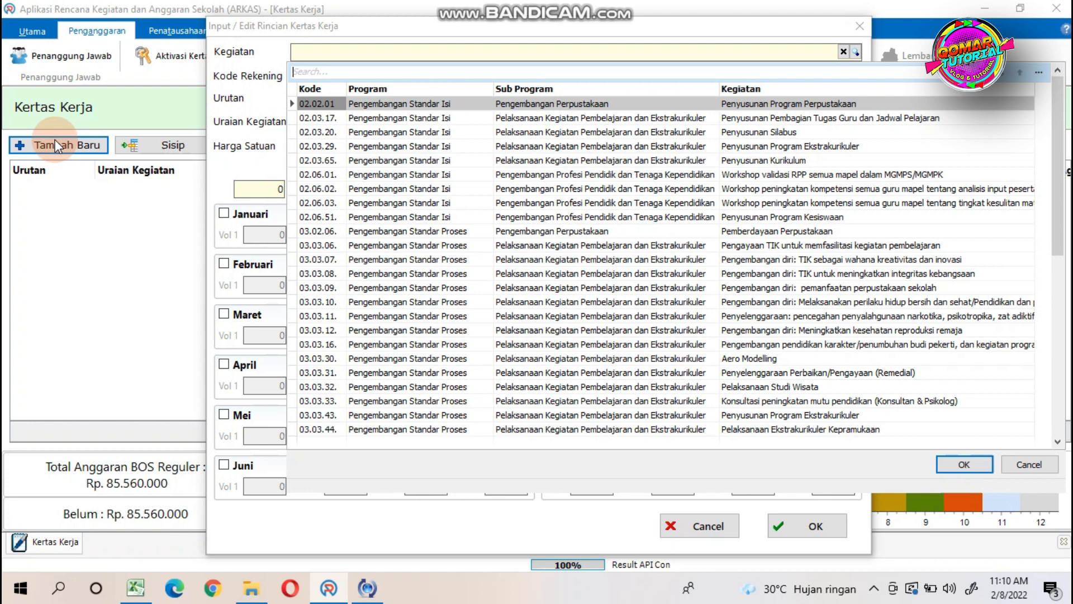
text(p)
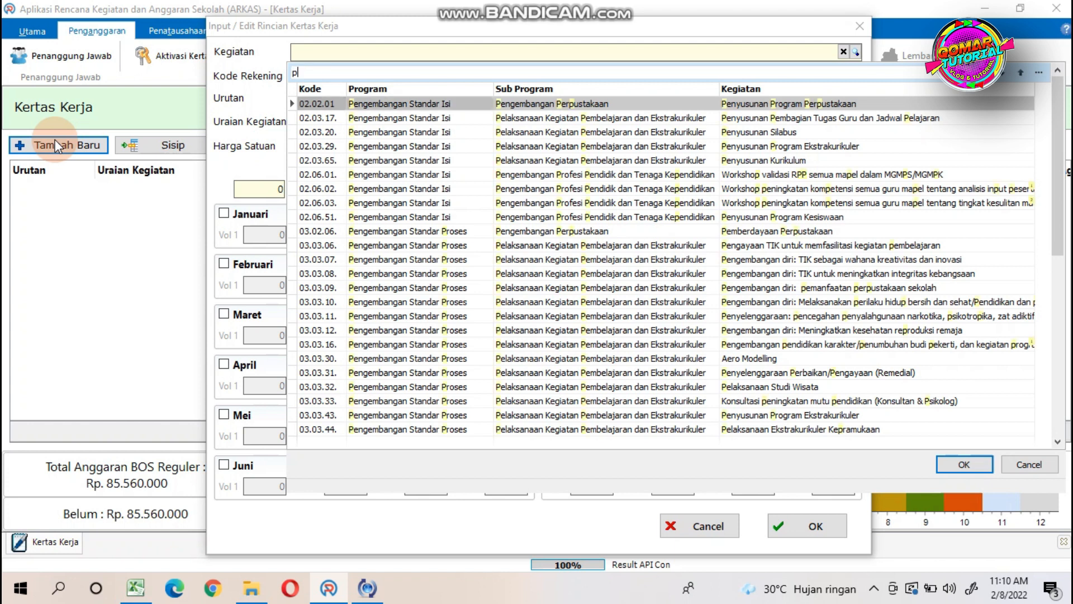
text(p)
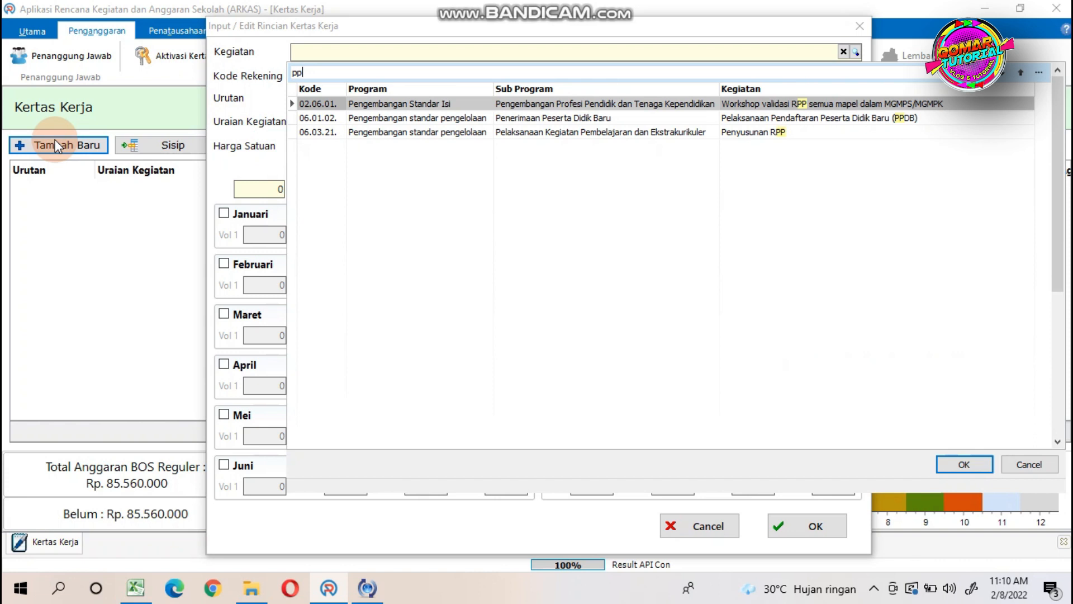
text(d)
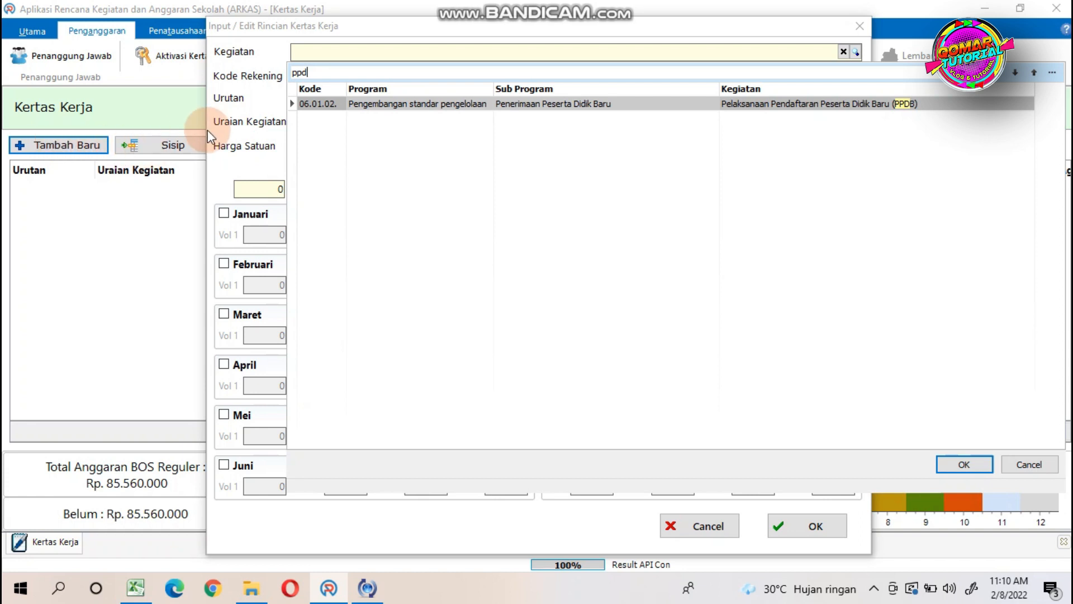
click(367, 104)
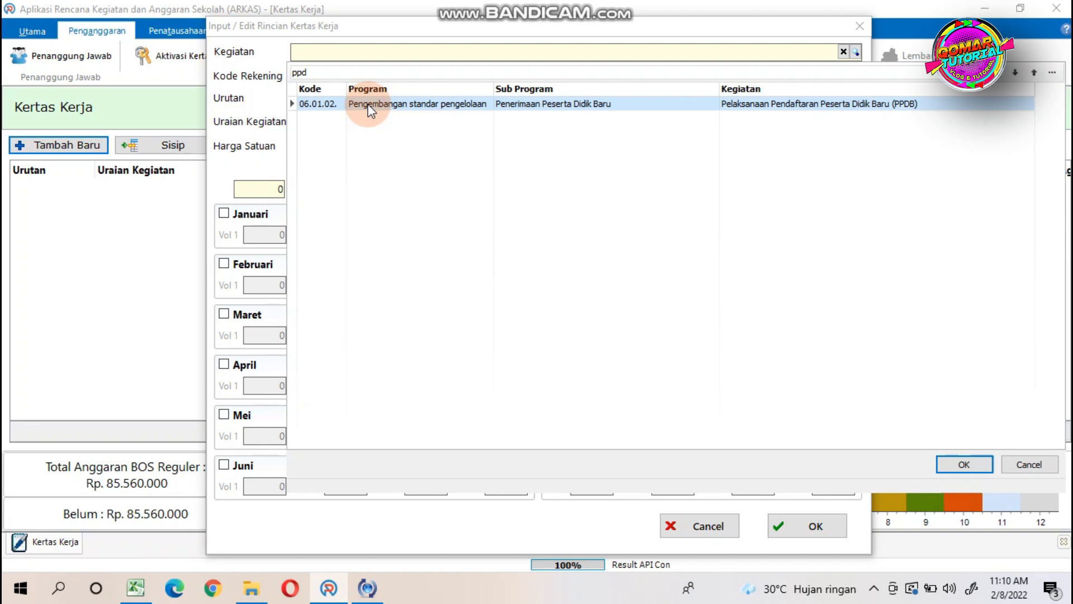
click(368, 104)
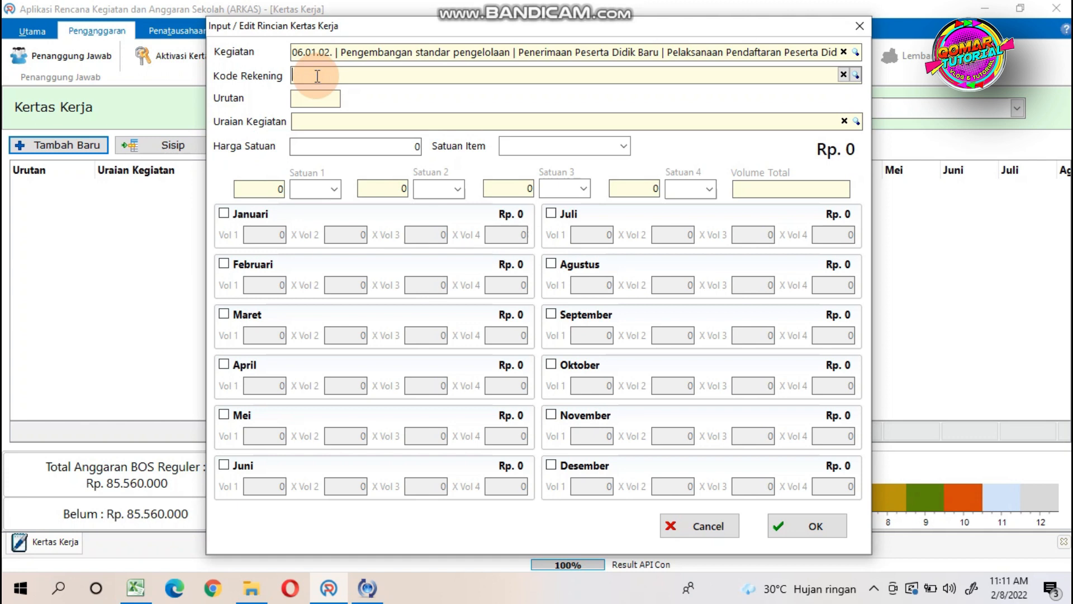
Choose Kode Rekening 5.1.02.01.01.0024, Belanja Alat/Bahan untuk Kegiatan Kantor-Alat Tulis Kantor.
click(856, 75)
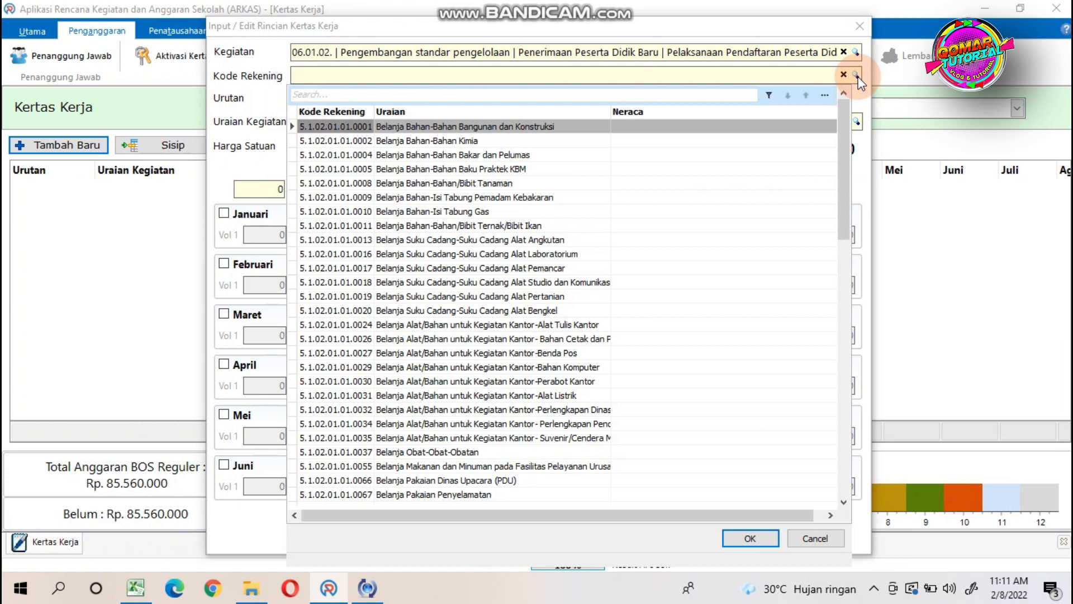
drag(841, 116, 847, 189)
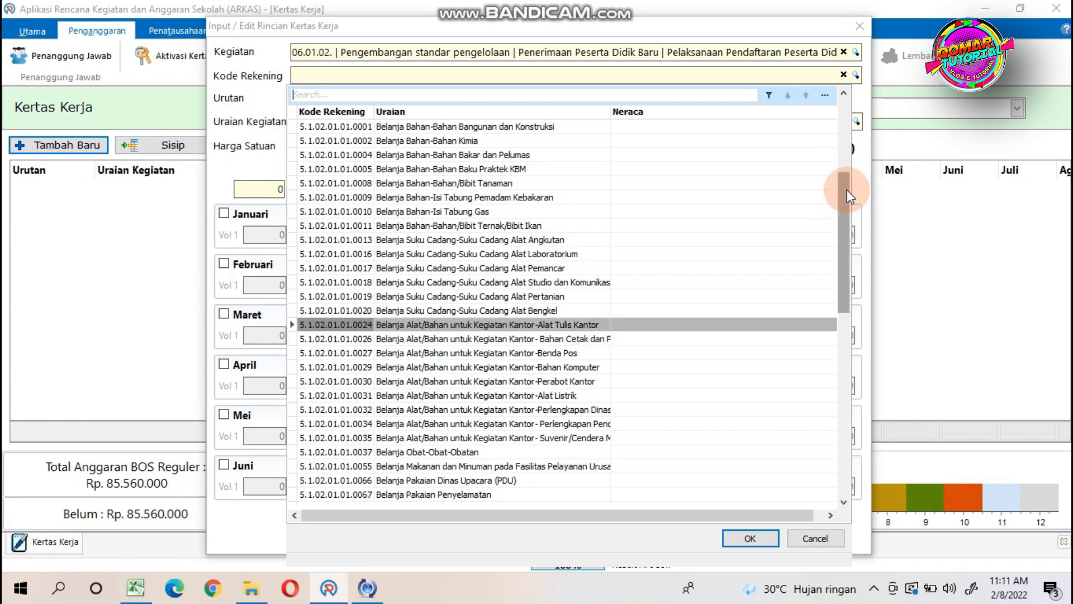
click(523, 323)
click(524, 323)
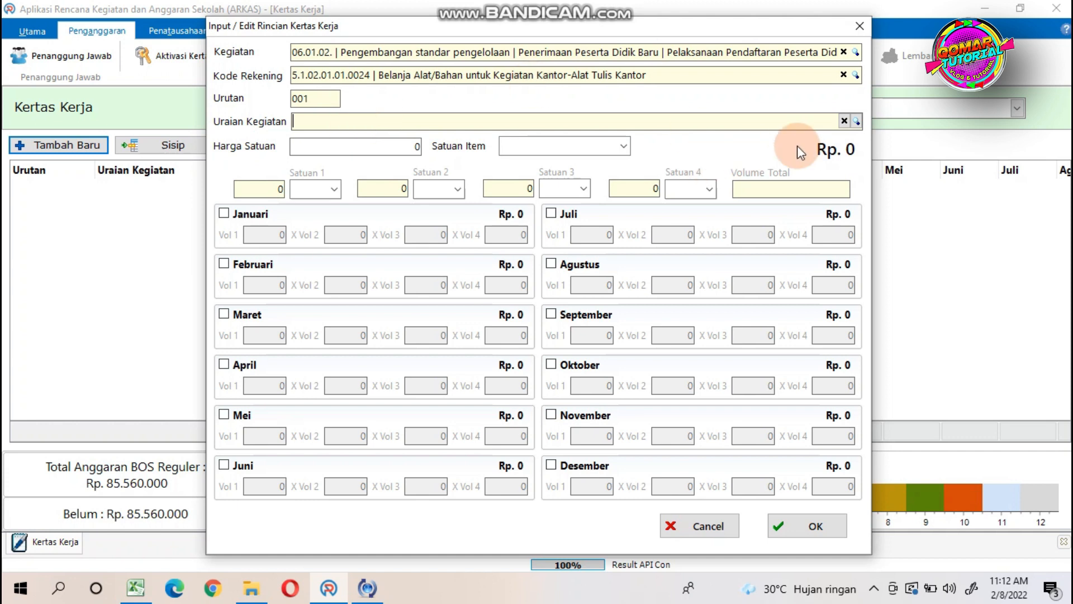
Open the Uraian Kegiatan item list and look through the goods with their units and upper and lower price limits.
click(856, 121)
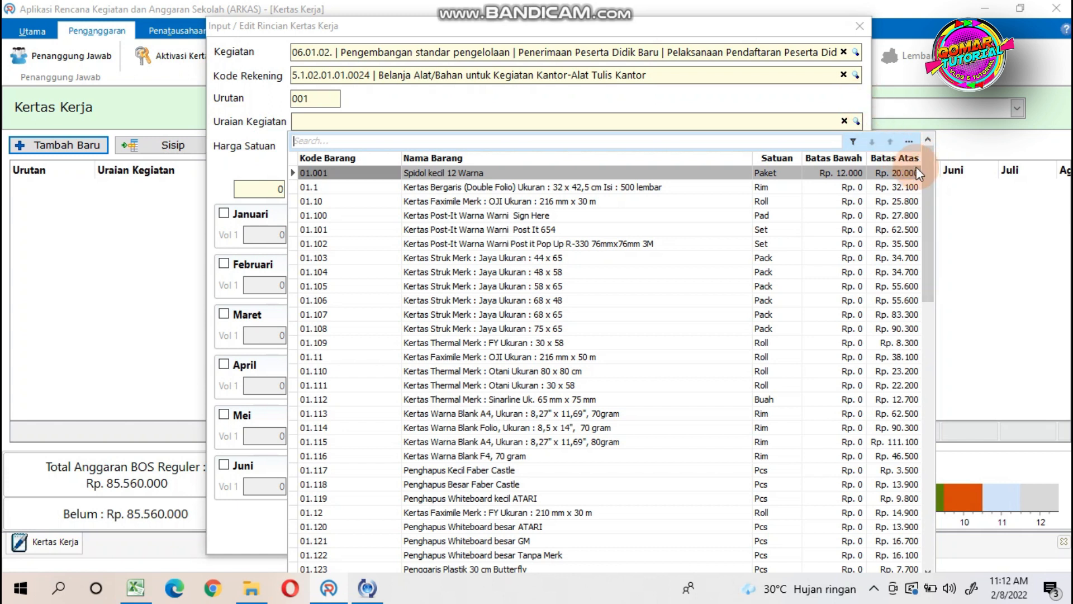
drag(925, 174, 936, 248)
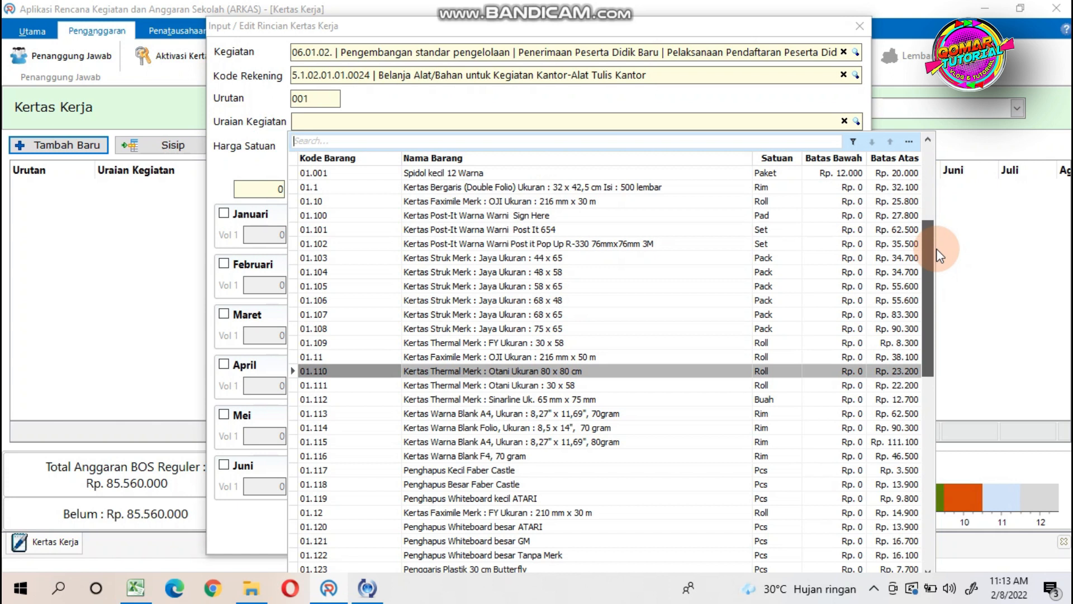
drag(937, 248, 937, 297)
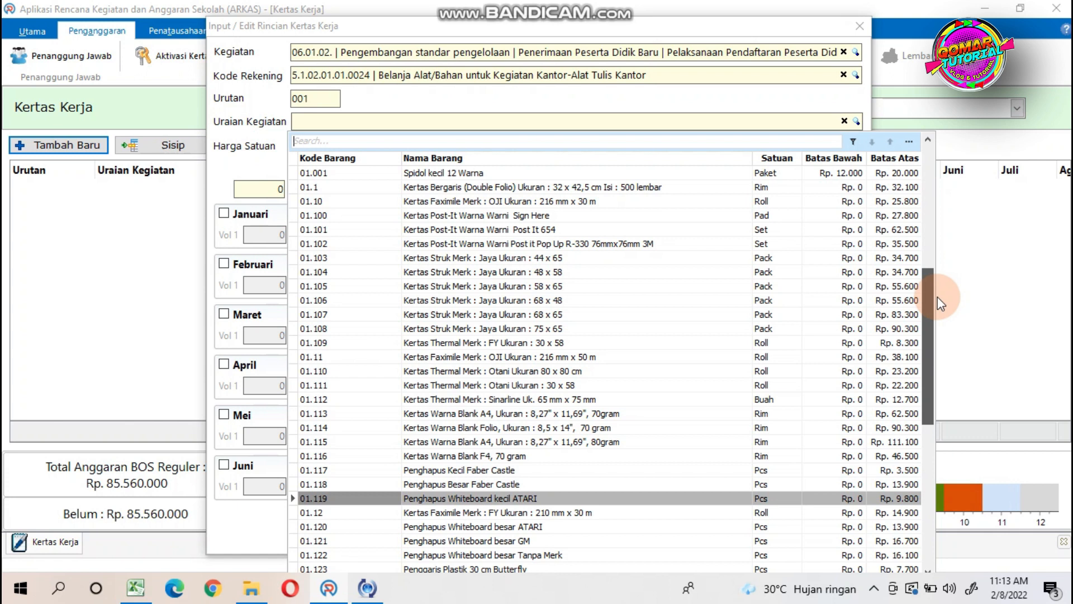
drag(938, 296, 929, 176)
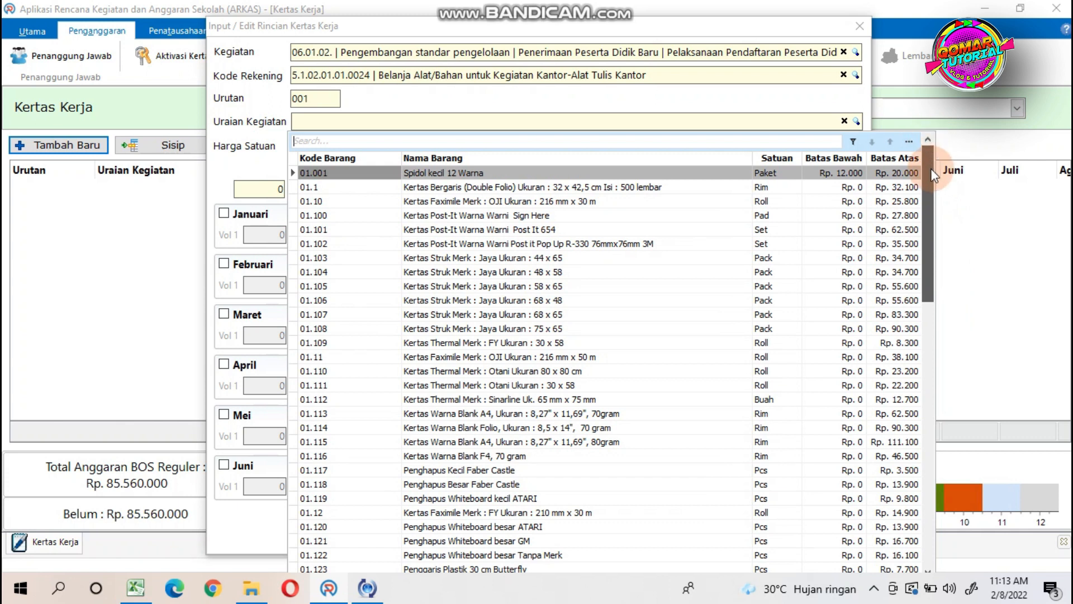
drag(930, 169, 930, 198)
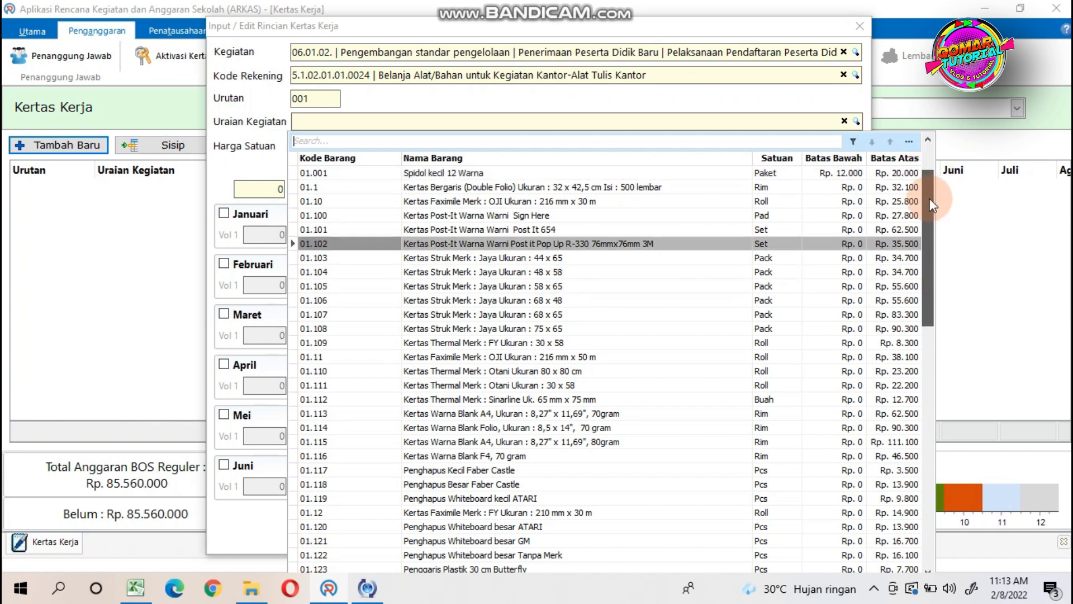
drag(932, 205, 929, 201)
drag(932, 209, 934, 271)
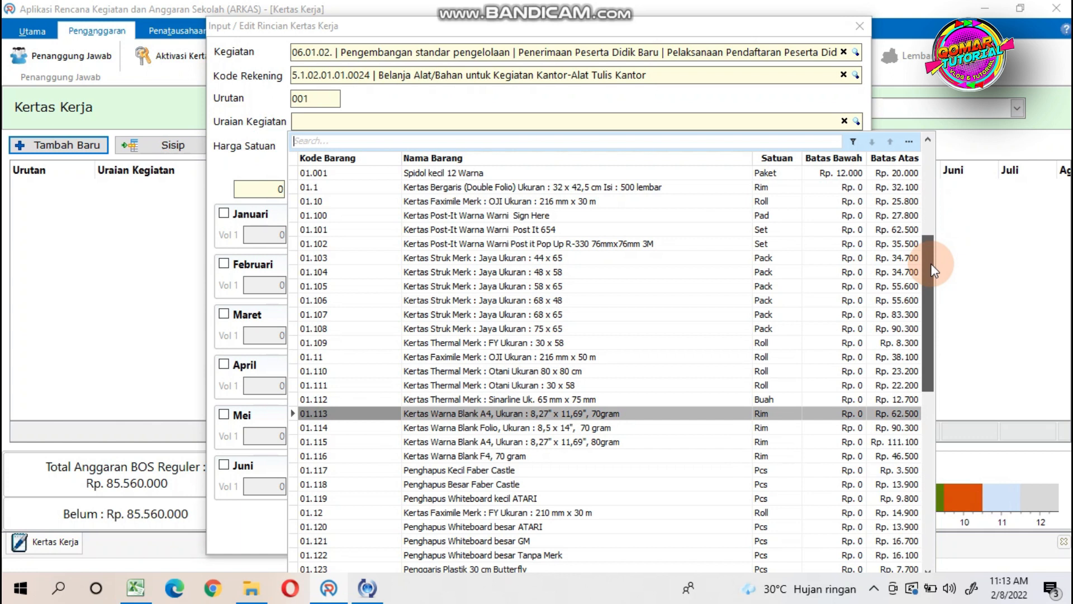
mouse_move(931, 263)
mouse_down()
mouse_move(922, 304)
mouse_move(924, 270)
mouse_up()
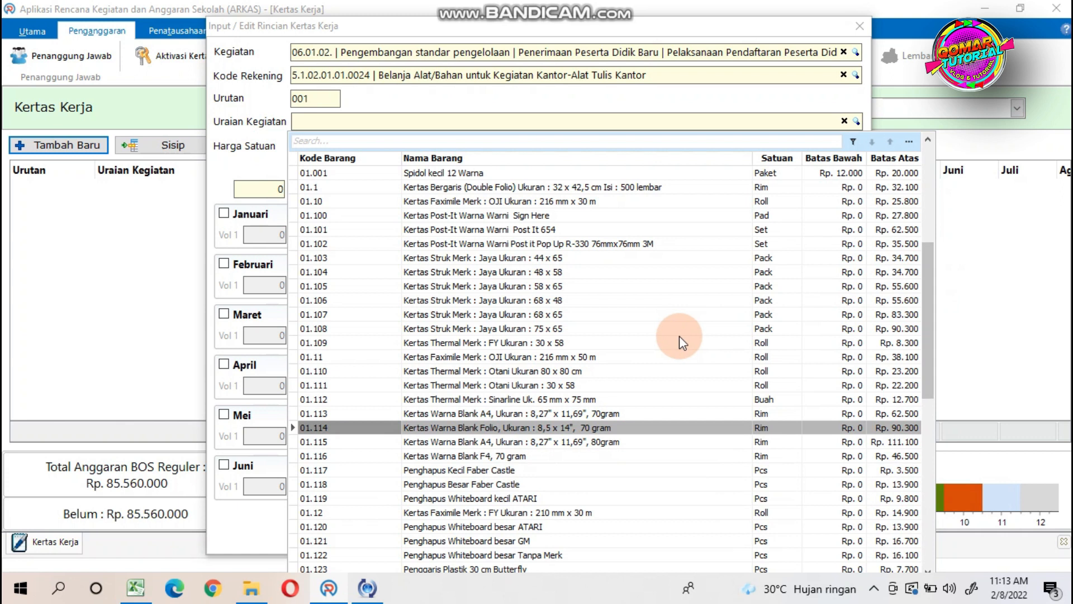
Try the item search with "f", clear it and choose Kertas Warna Blank F4, 70 gram as the Uraian Kegiatan.
click(538, 454)
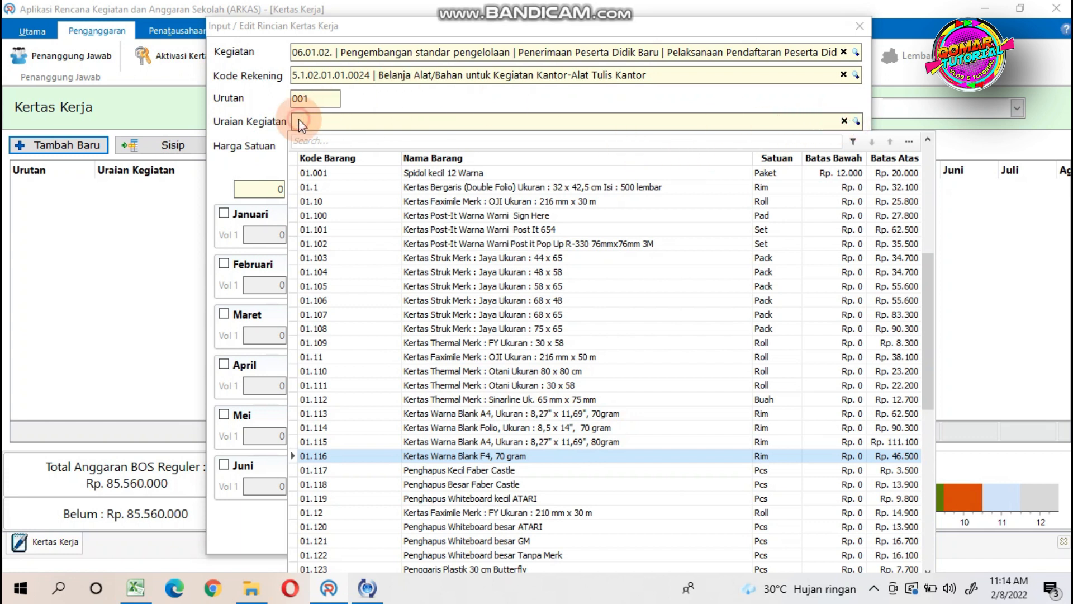
click(305, 141)
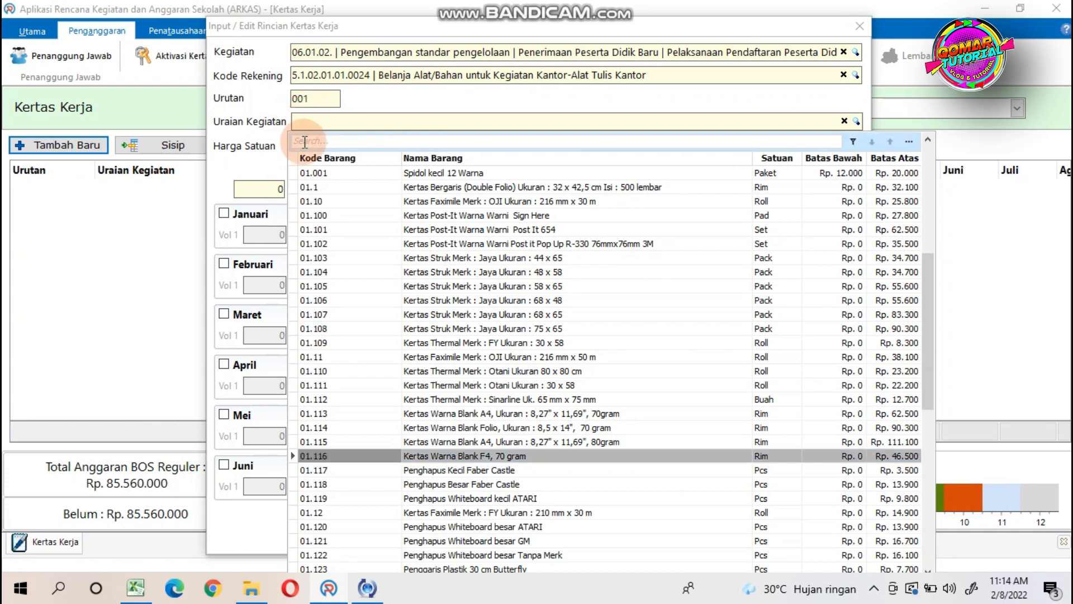
text(f)
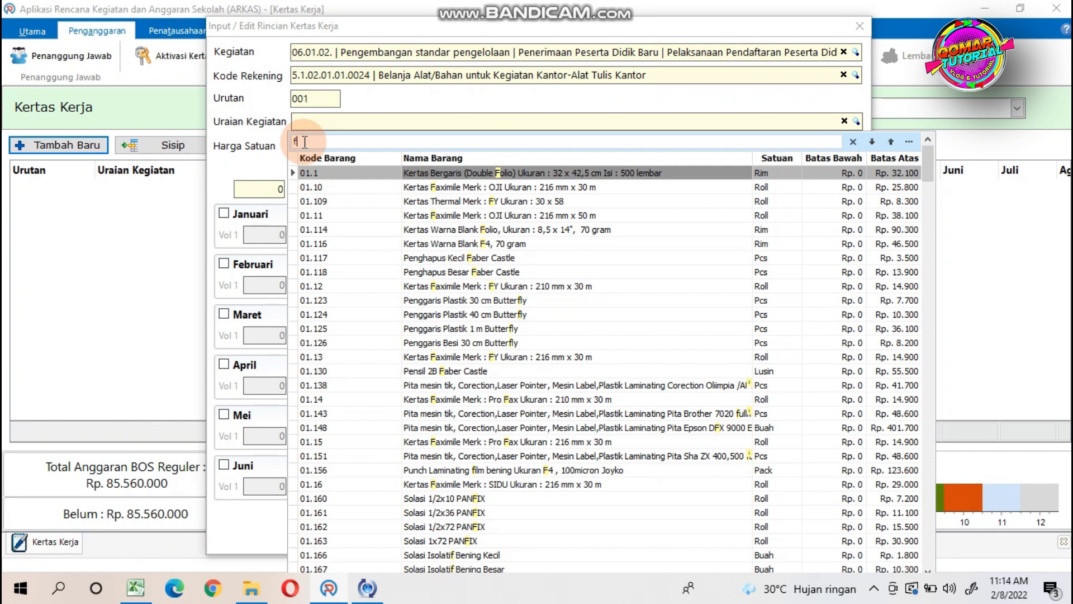
key(BackSpace)
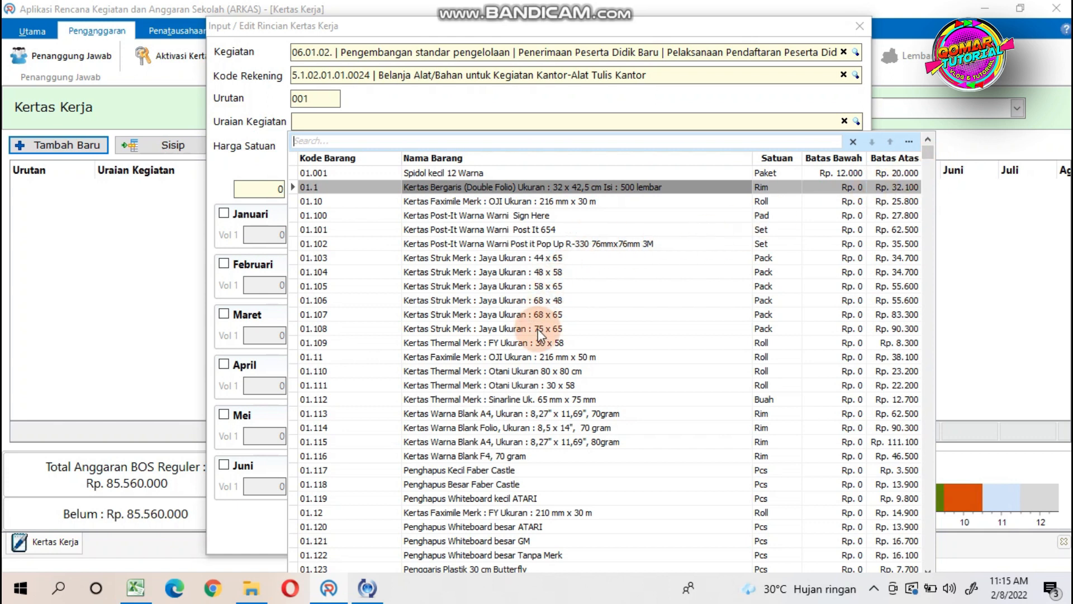
click(502, 456)
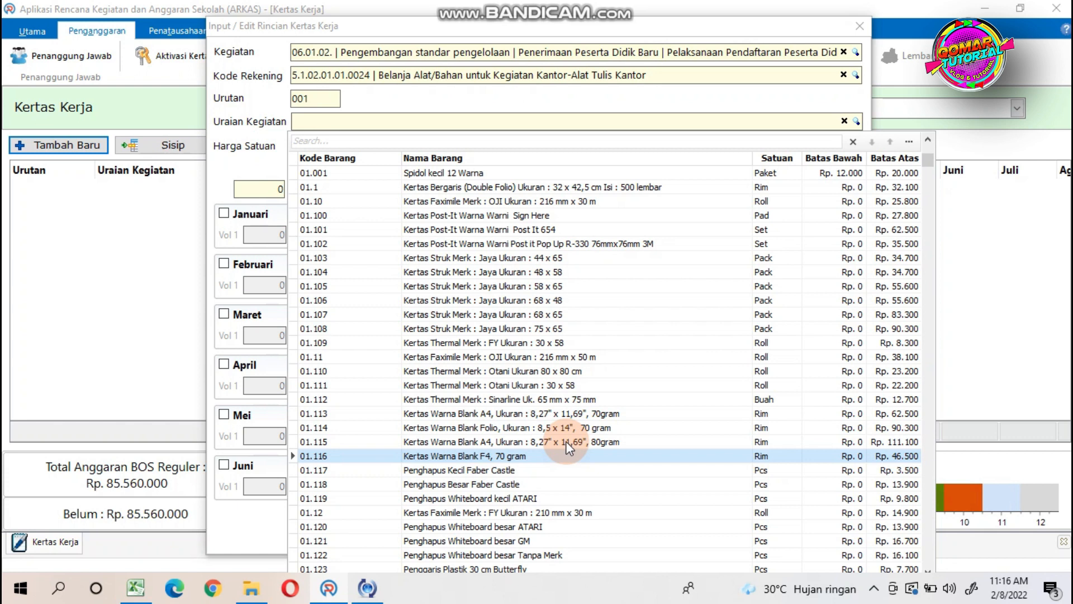
double_click(518, 456)
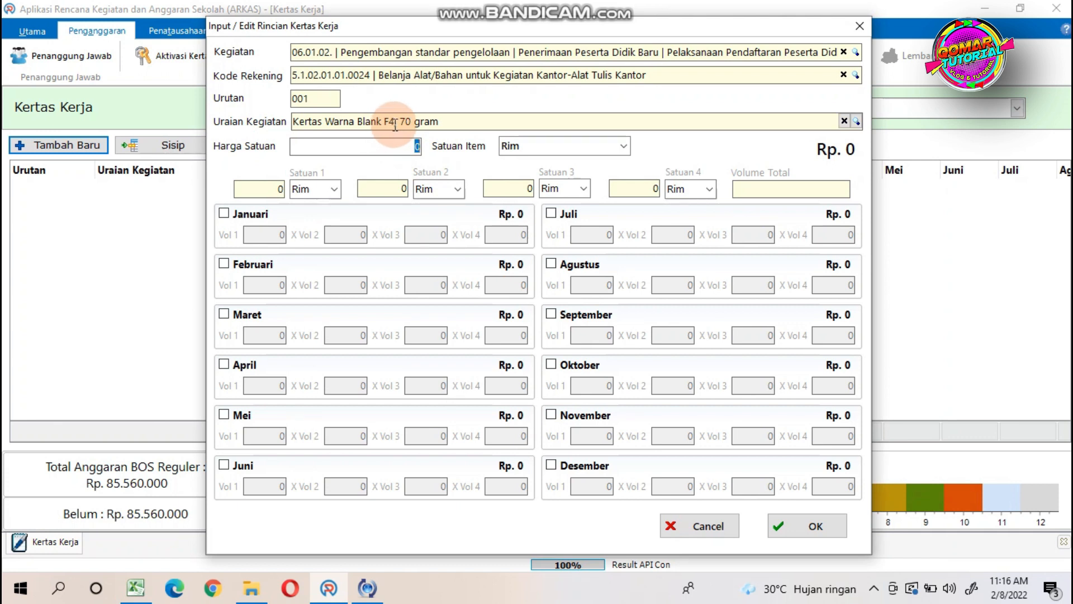
drag(396, 124, 393, 124)
click(392, 123)
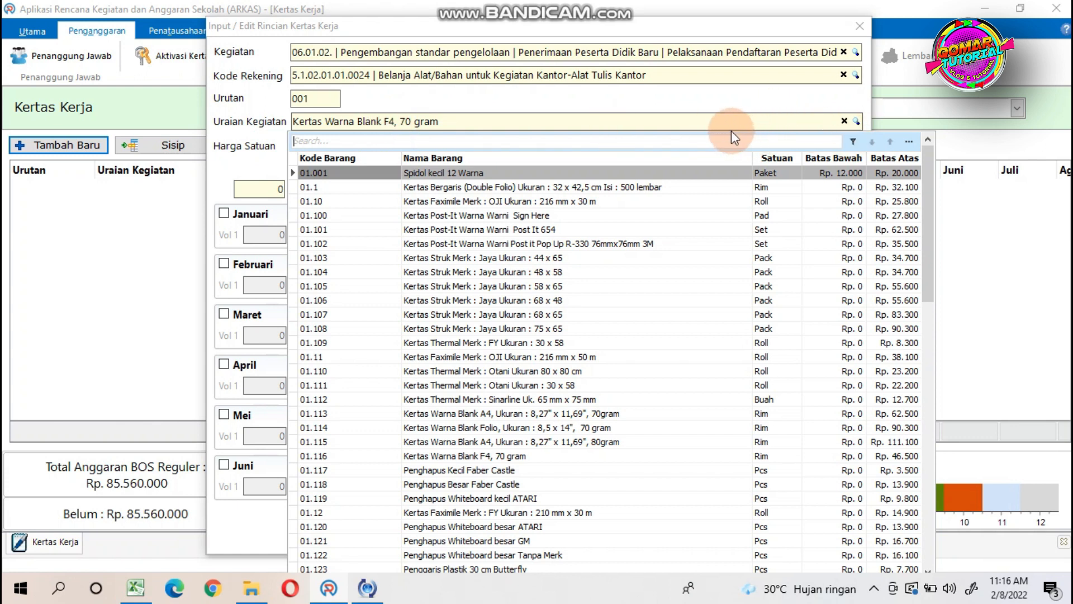
click(494, 457)
click(395, 122)
key(BackSpace)
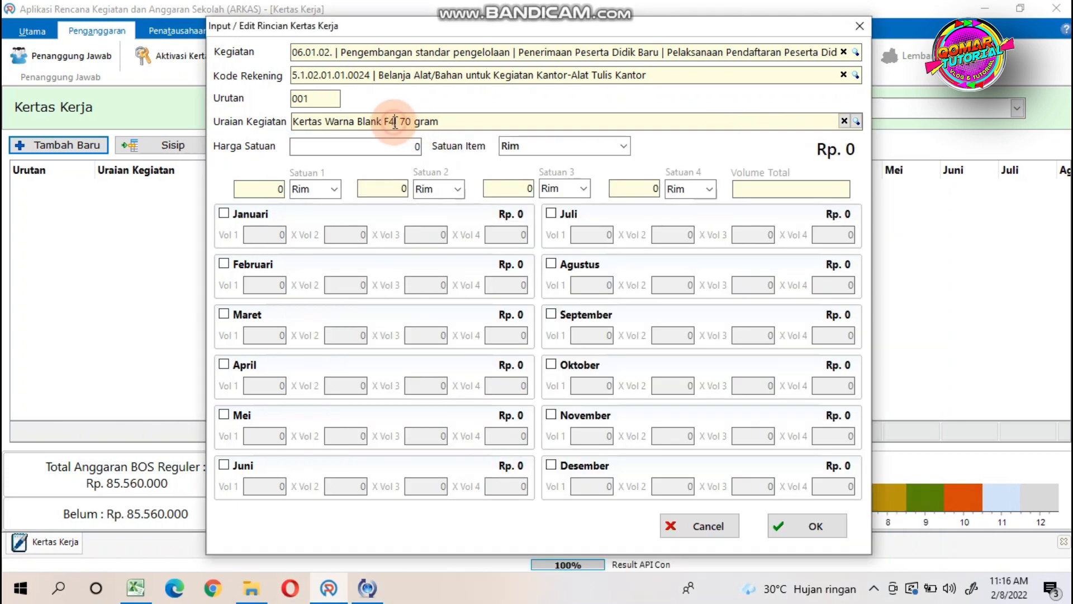
Copy the digit 4 from "F4" in the Uraian Kegiatan text.
drag(395, 122, 392, 121)
right_click(392, 121)
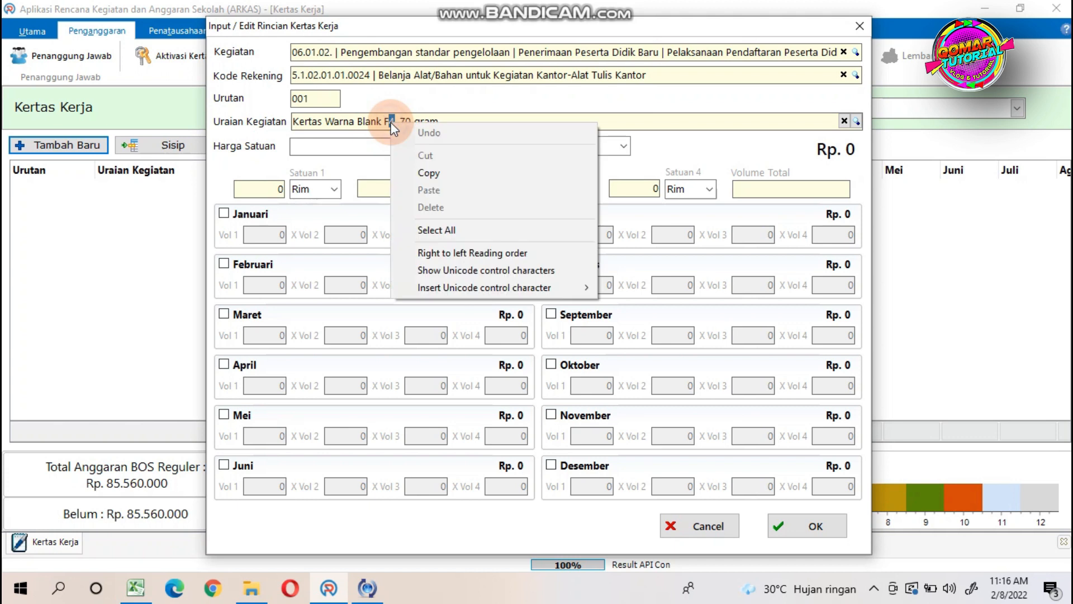
click(425, 174)
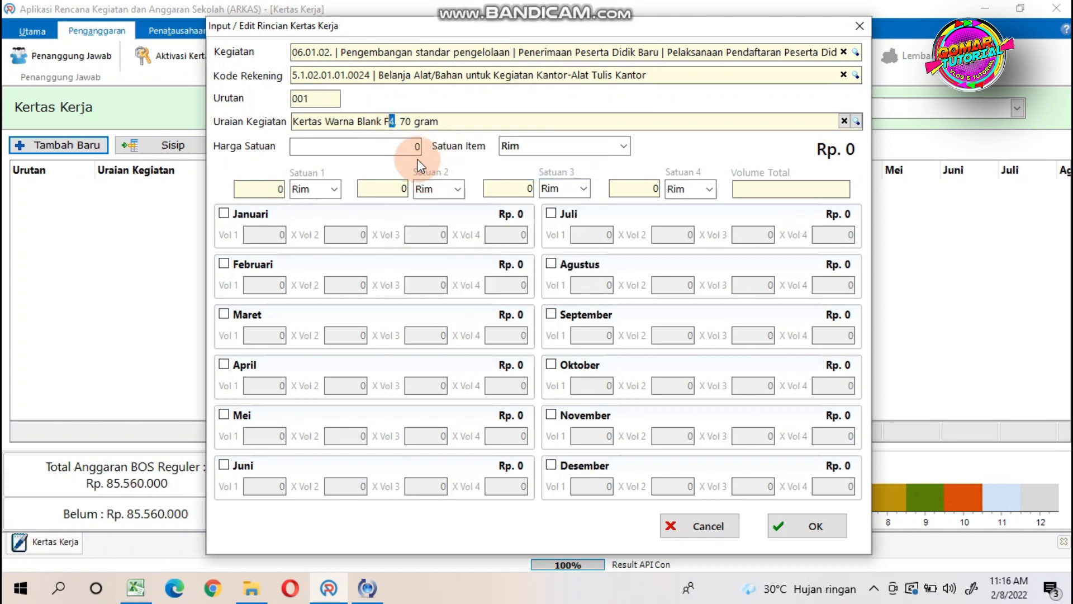
Paste the copied 4 into Harga Satuan and complete the unit price as 45000.
click(415, 149)
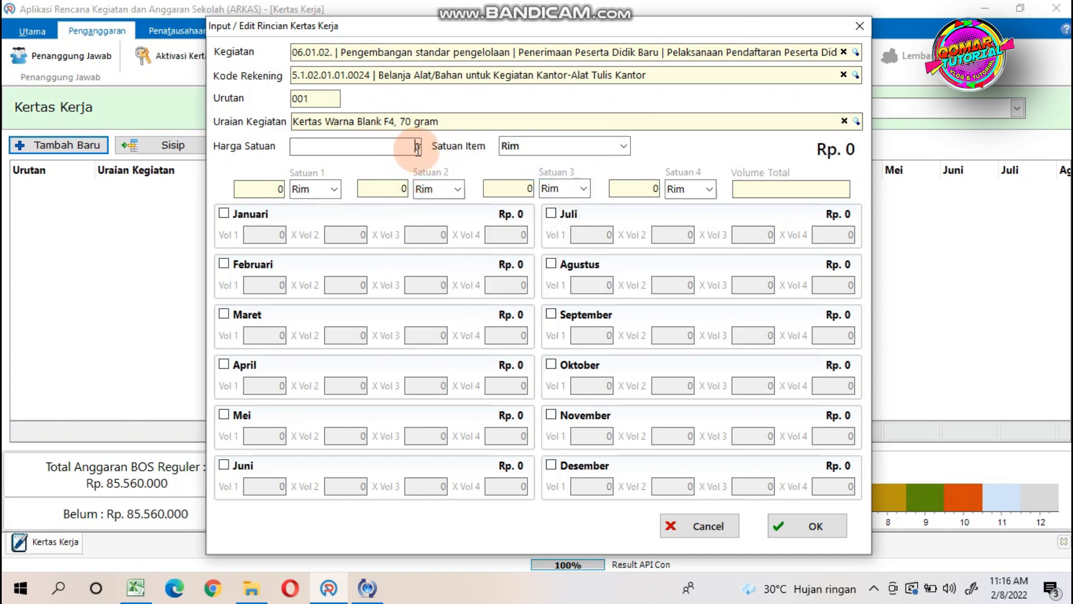
click(420, 148)
key(BackSpace)
right_click(418, 147)
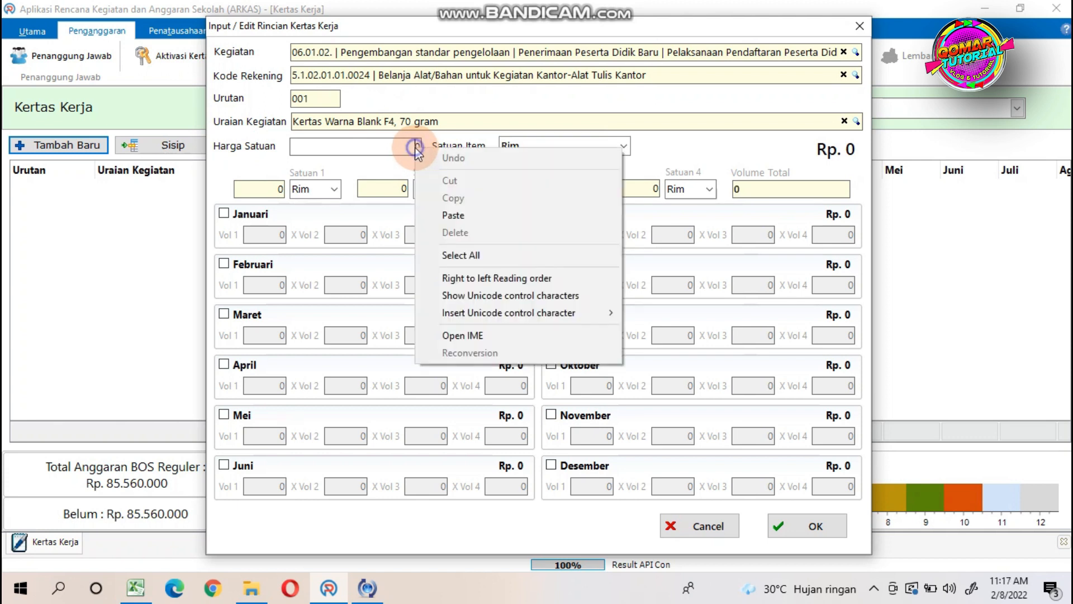
click(454, 215)
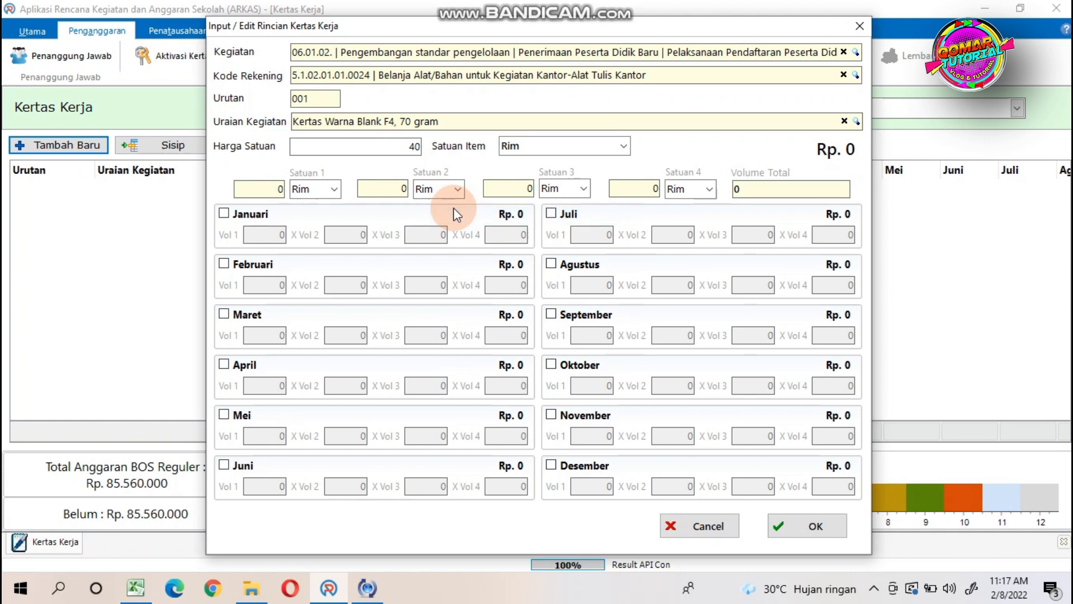
click(410, 146)
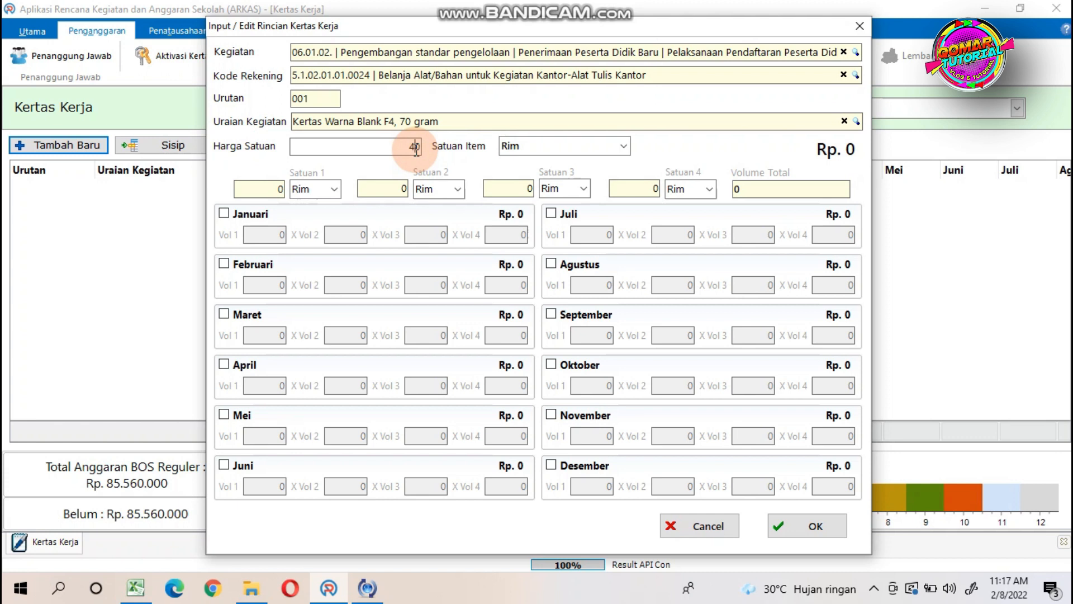
text(5000)
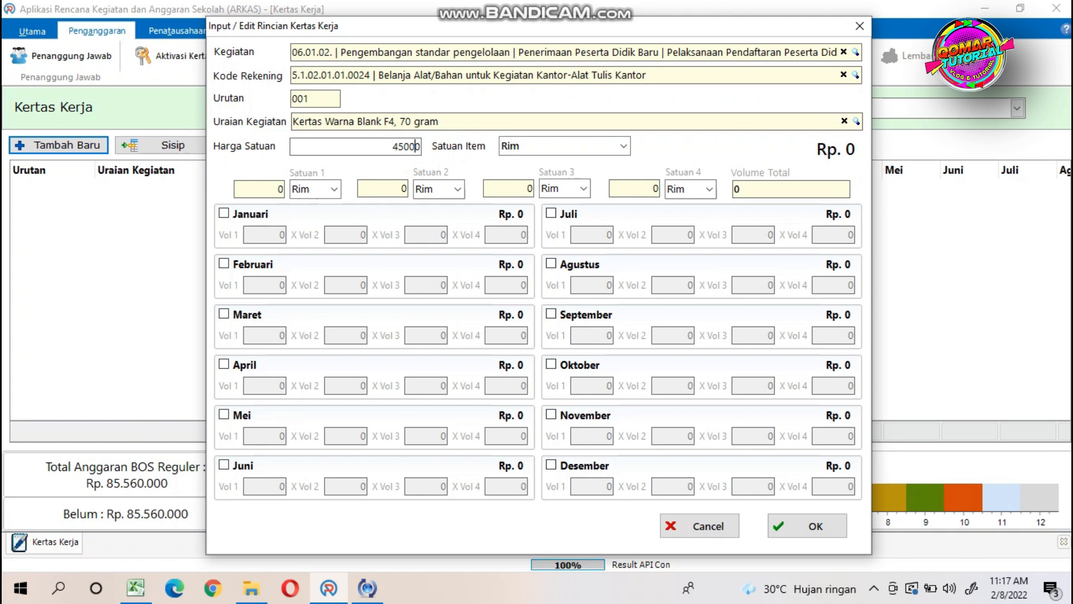
click(507, 210)
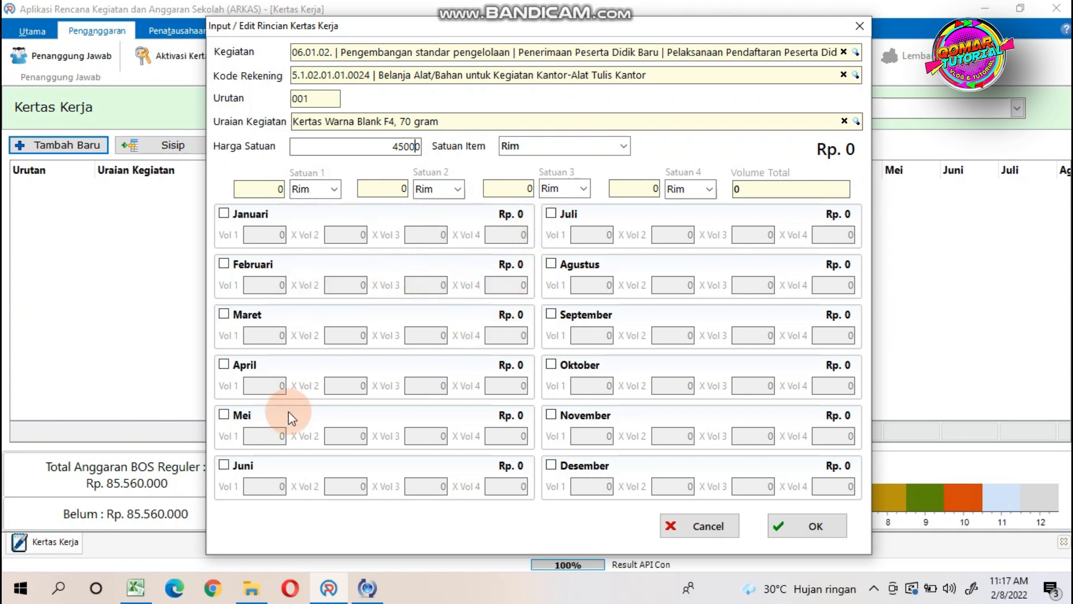
Enable Juni as the budget month and enter 10 as its Vol 1.
click(225, 466)
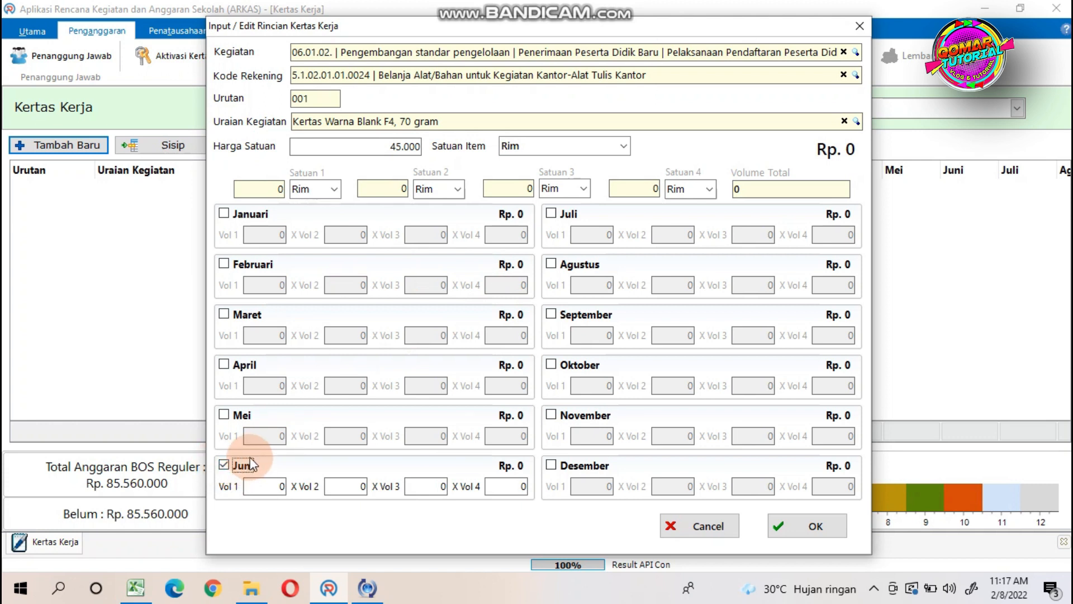
click(284, 485)
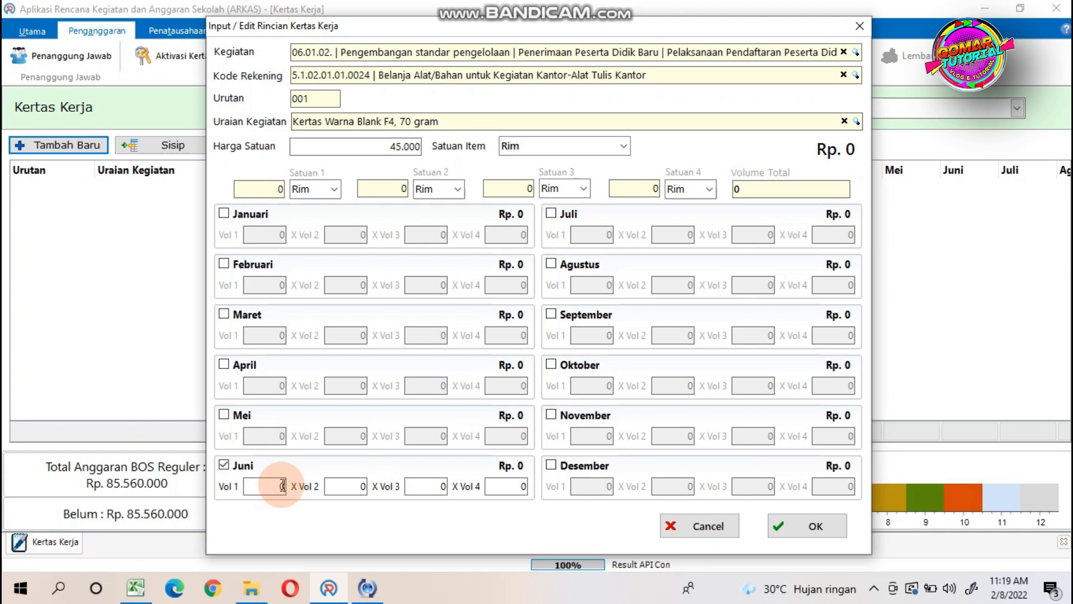
text(10)
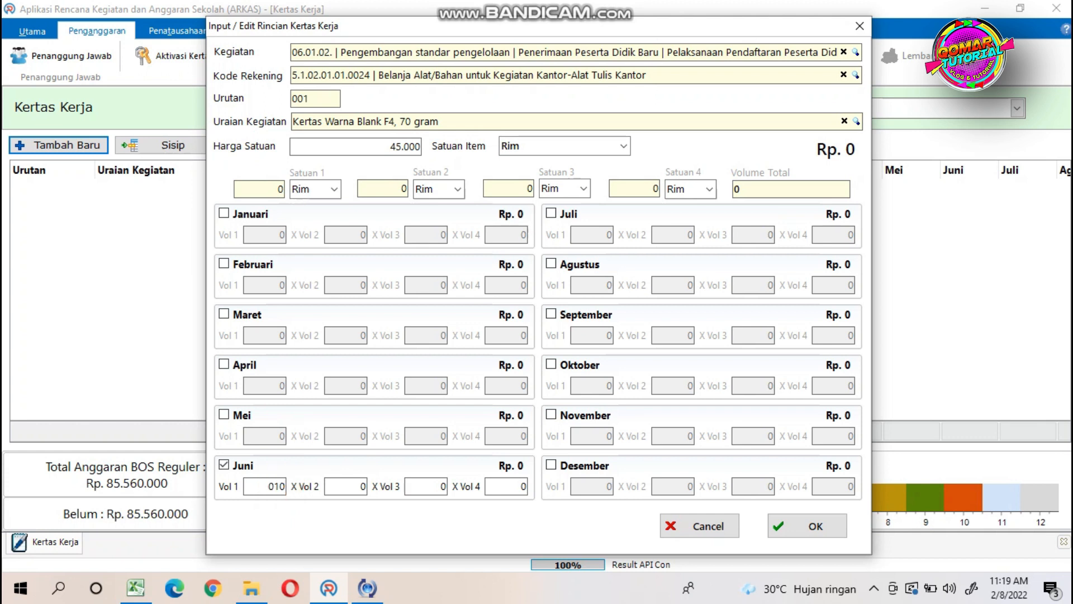
Clear Juni's Vol 1 for the paper item and re-enter it as 10.
key(BackSpace)
key(BackSpace)
key(BackSpace)
text(10)
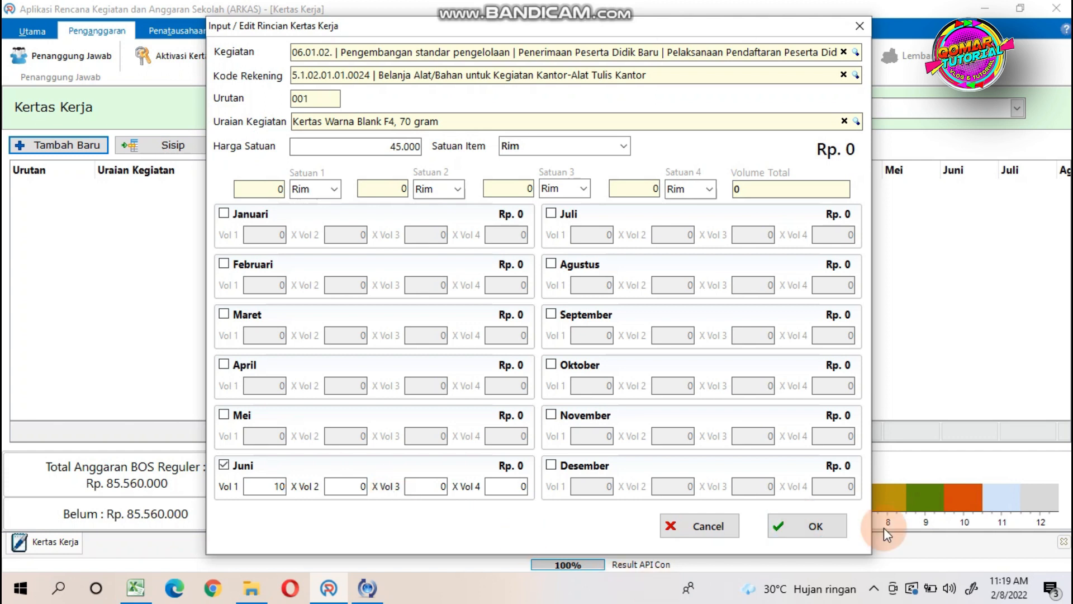
click(808, 525)
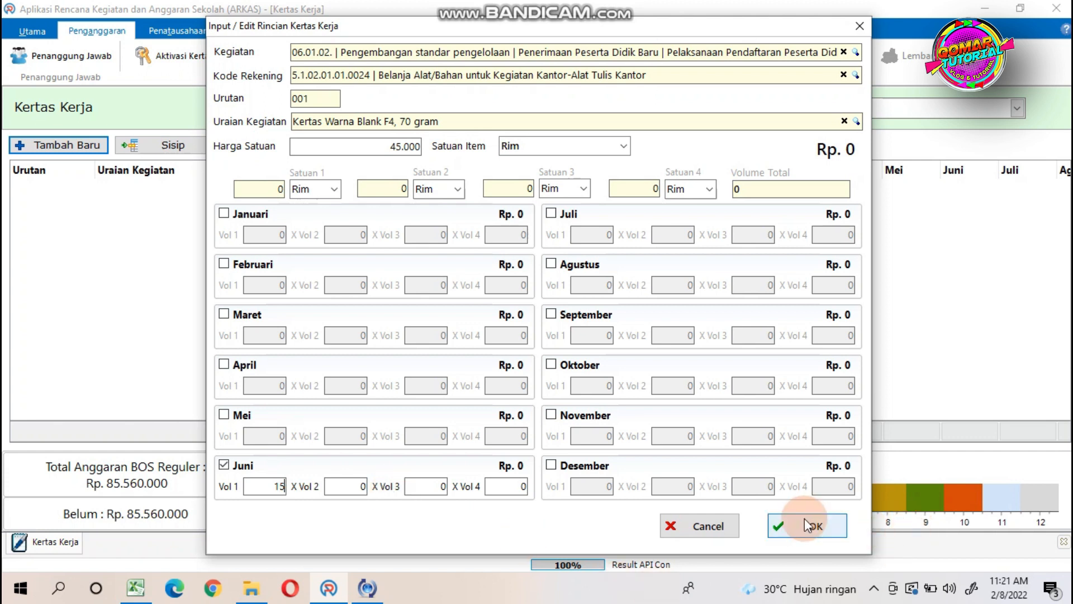
Set Juni's Vol 1 to 15 rim for Kertas Warna Blank F4, 70 gram and save the budget item.
click(284, 191)
text(15)
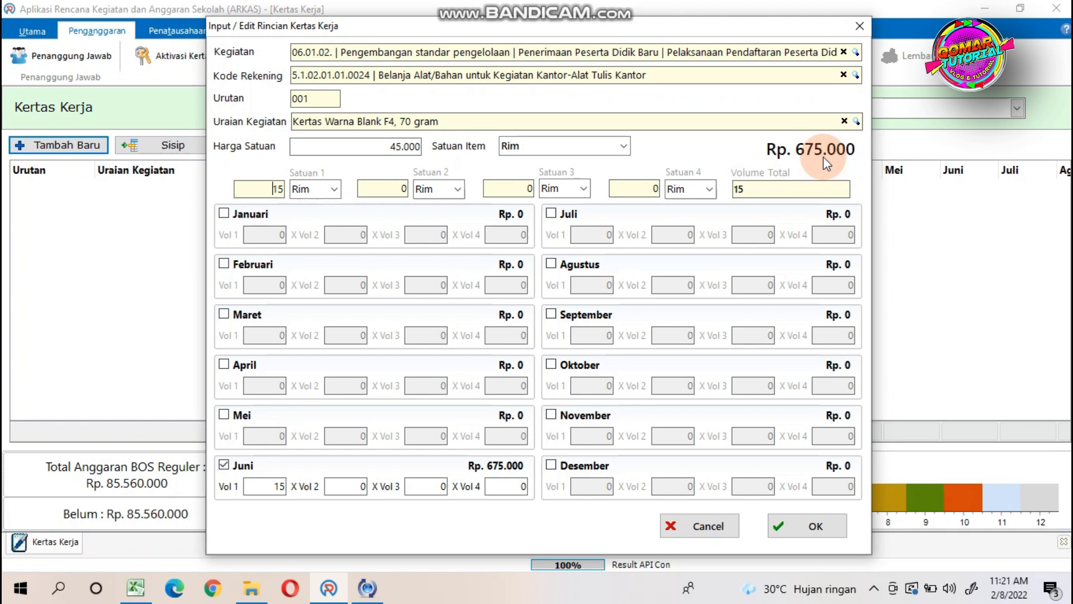
click(285, 485)
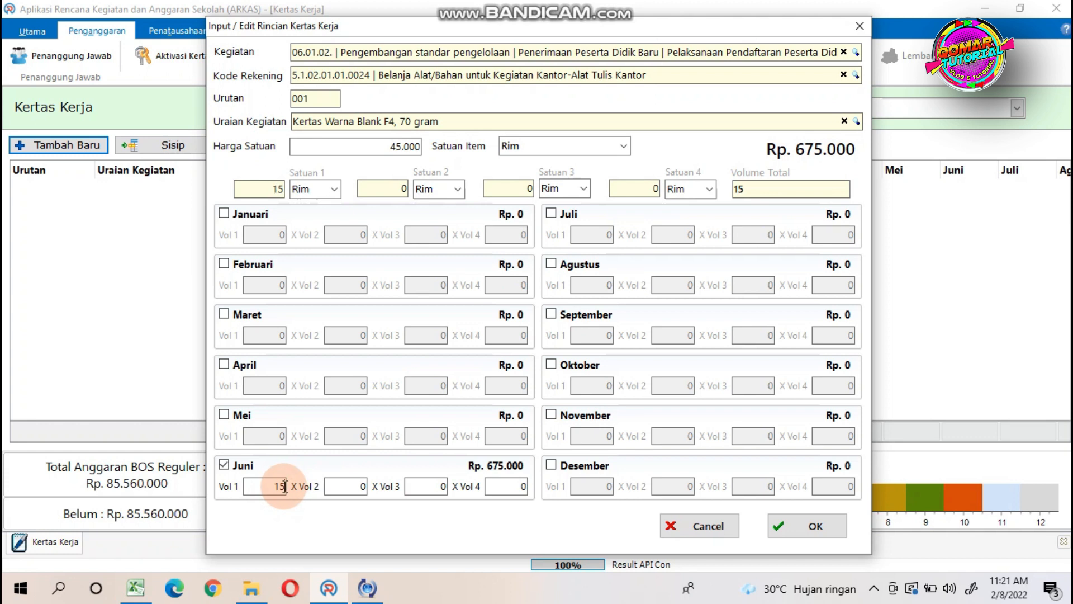
click(792, 526)
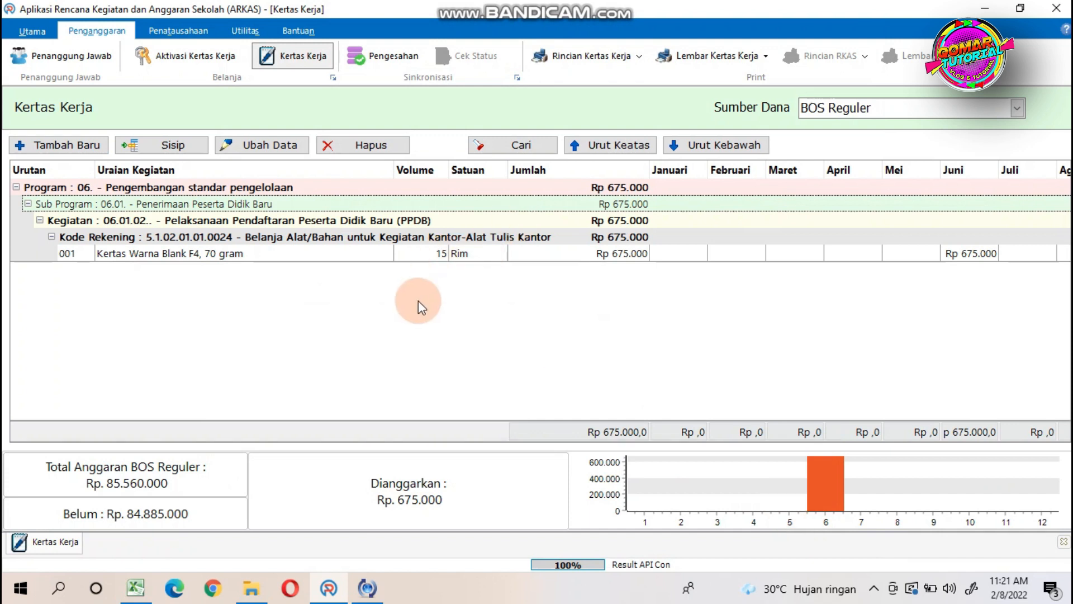
click(448, 253)
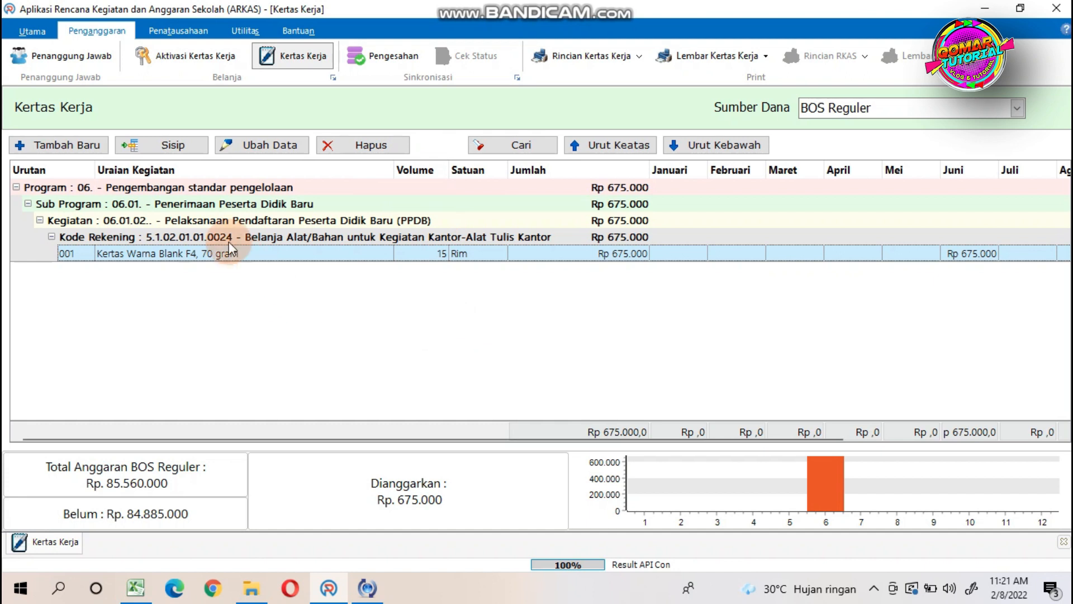
Add a new budget item and choose activity 06.01.02. Pelaksanaan Pendaftaran Peserta Didik Baru (PPDB), searching with "ppd".
click(60, 146)
click(313, 52)
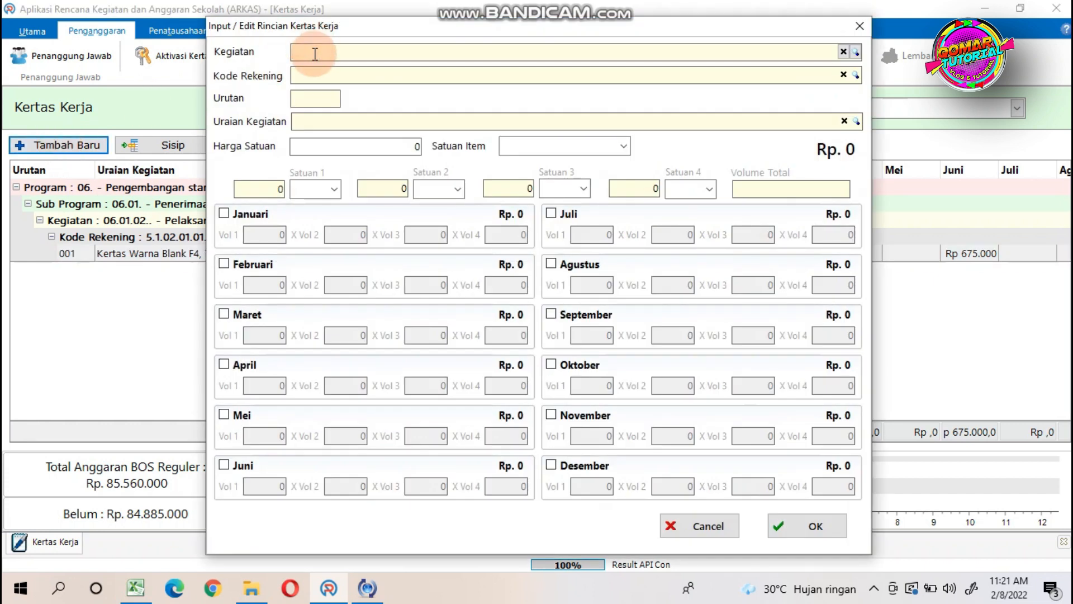
text(p)
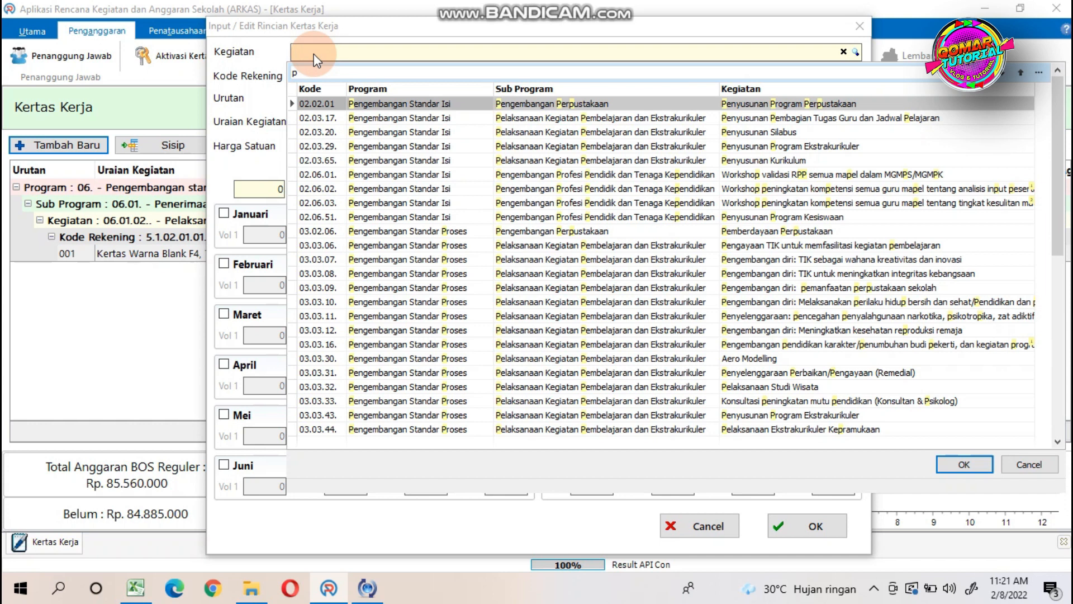
text(lp)
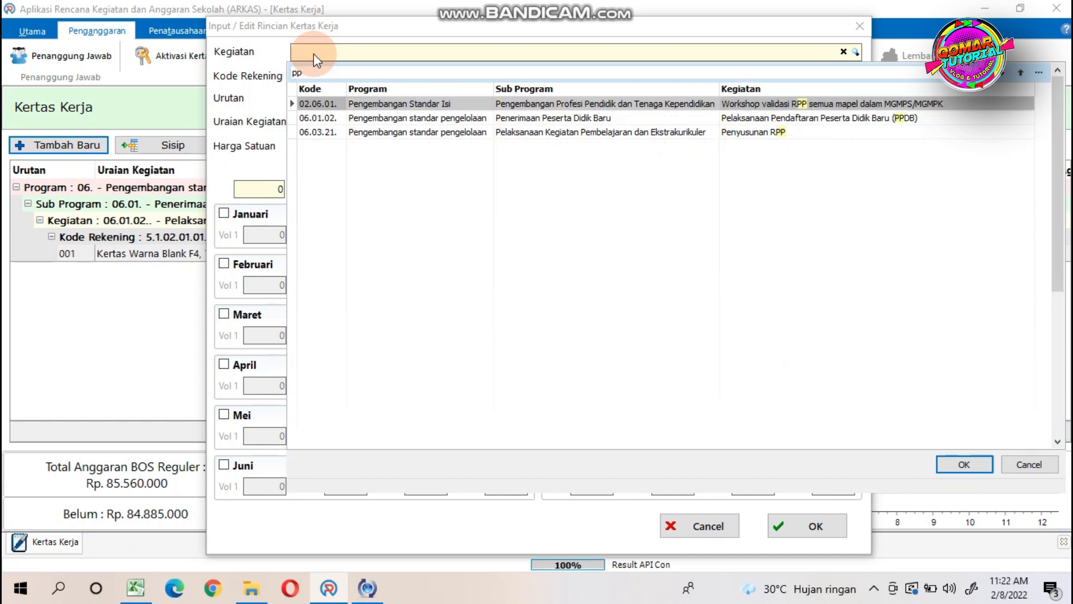
text(d)
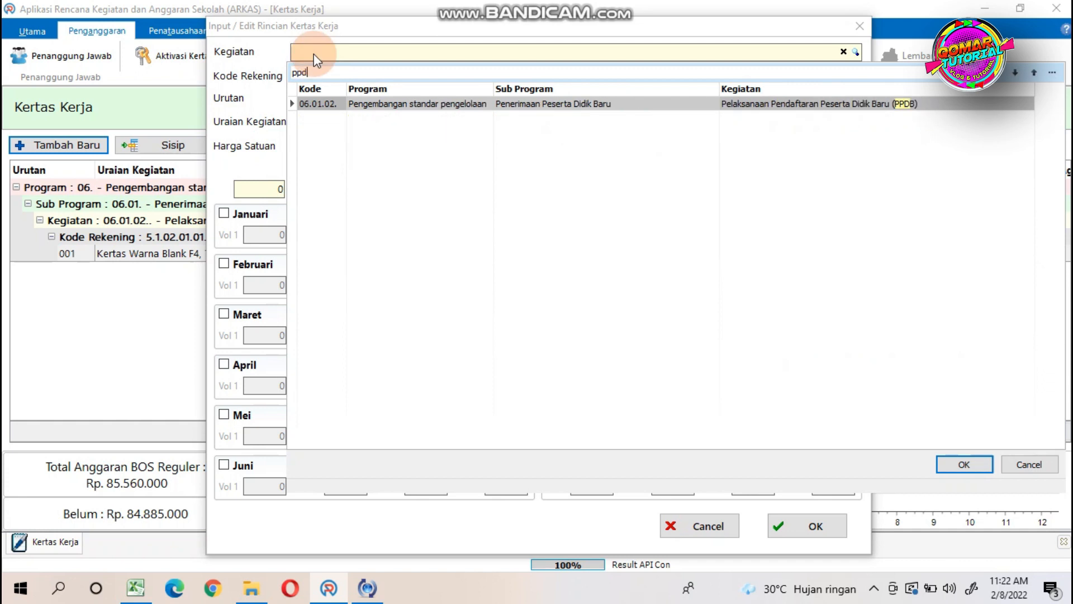
double_click(359, 105)
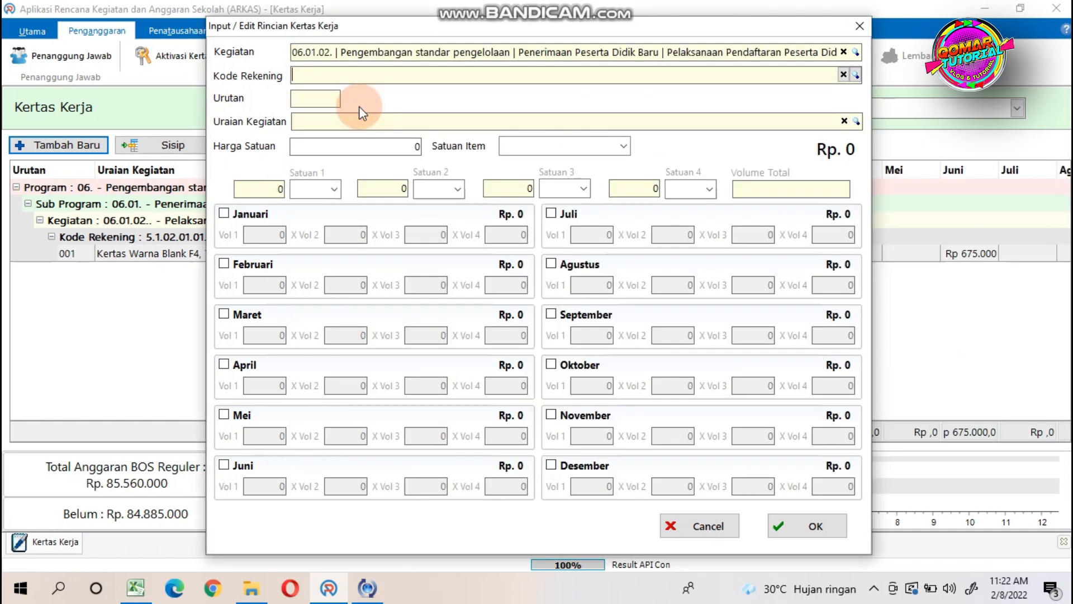
Assign account code 5.1.02.01.01.0024, Belanja Alat/Bahan untuk Kegiatan Kantor-Alat Tulis Kantor, to the new item.
click(855, 75)
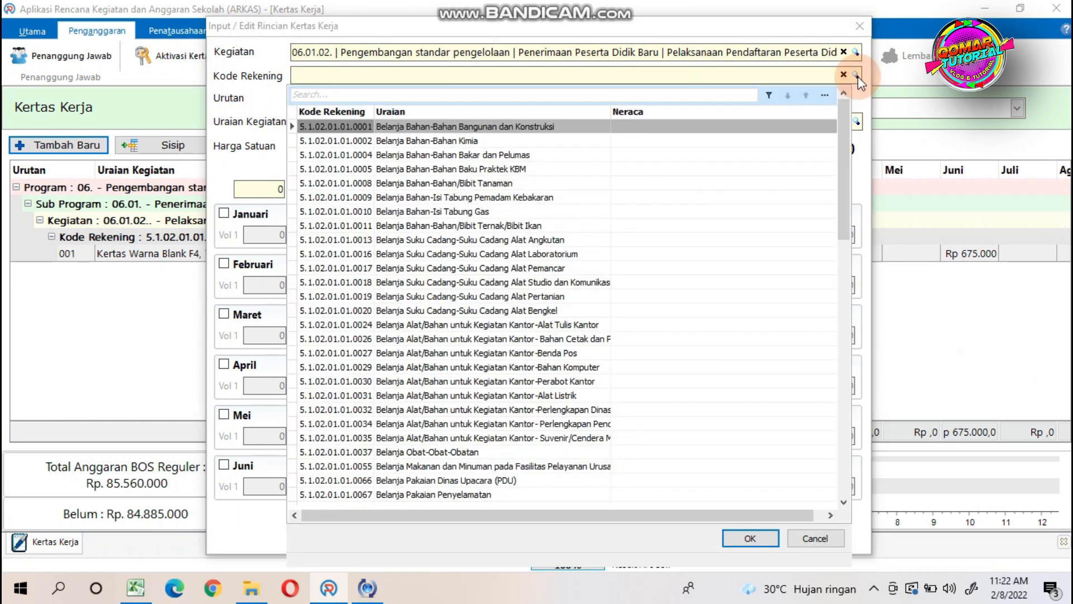
click(576, 325)
double_click(575, 326)
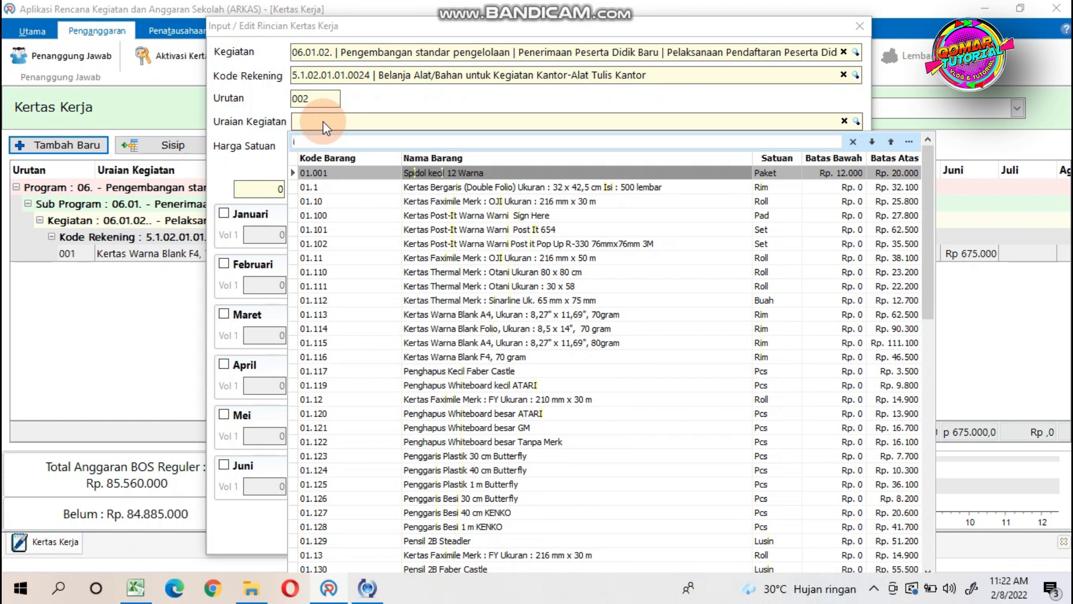
Search the goods list for "tinta" and choose C. Tinta Printer EPSON EPSON [L210] Catridge Epson L210 Hitam as the Uraian Kegiatan.
key(BackSpace)
text(t)
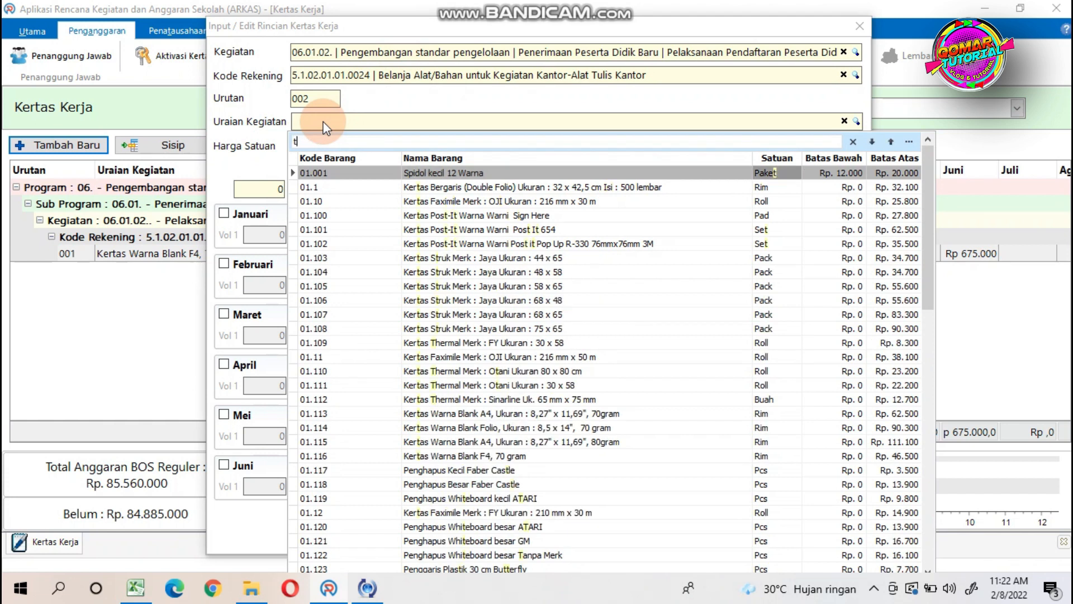
text(int)
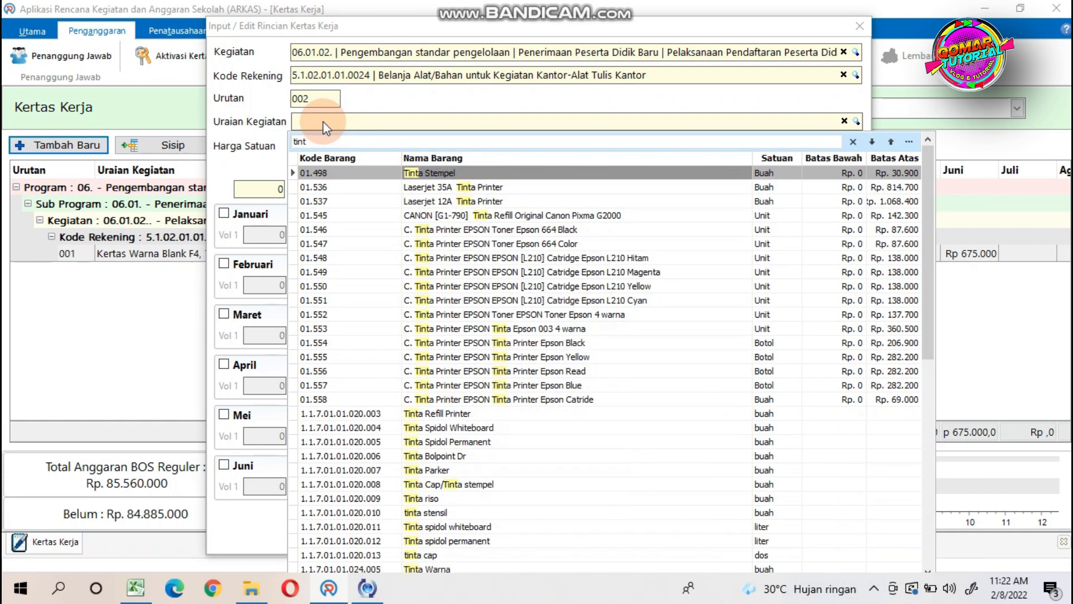
text(a)
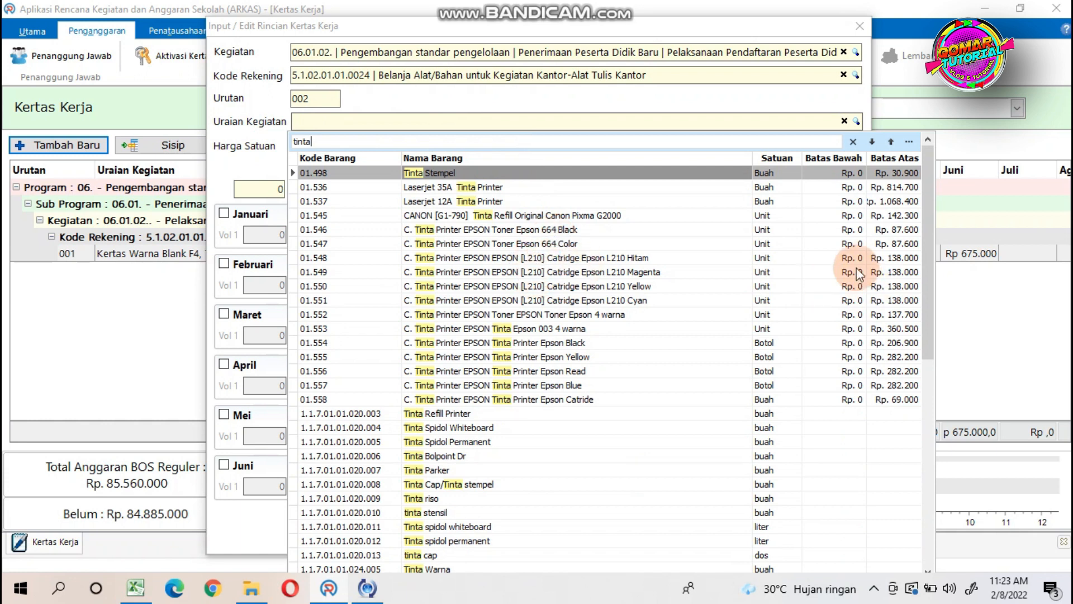
click(597, 260)
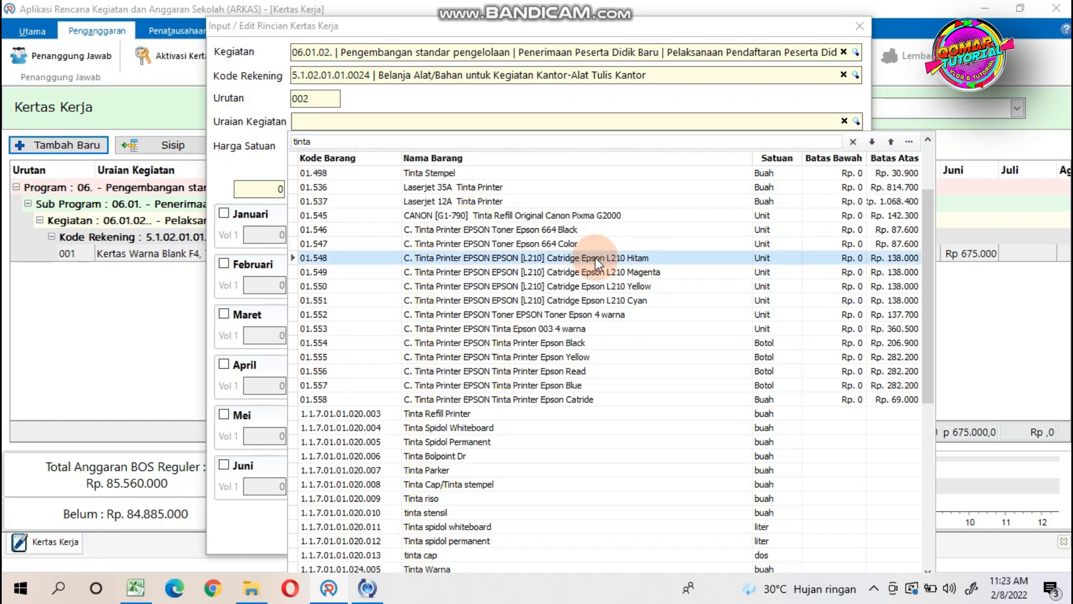
double_click(597, 259)
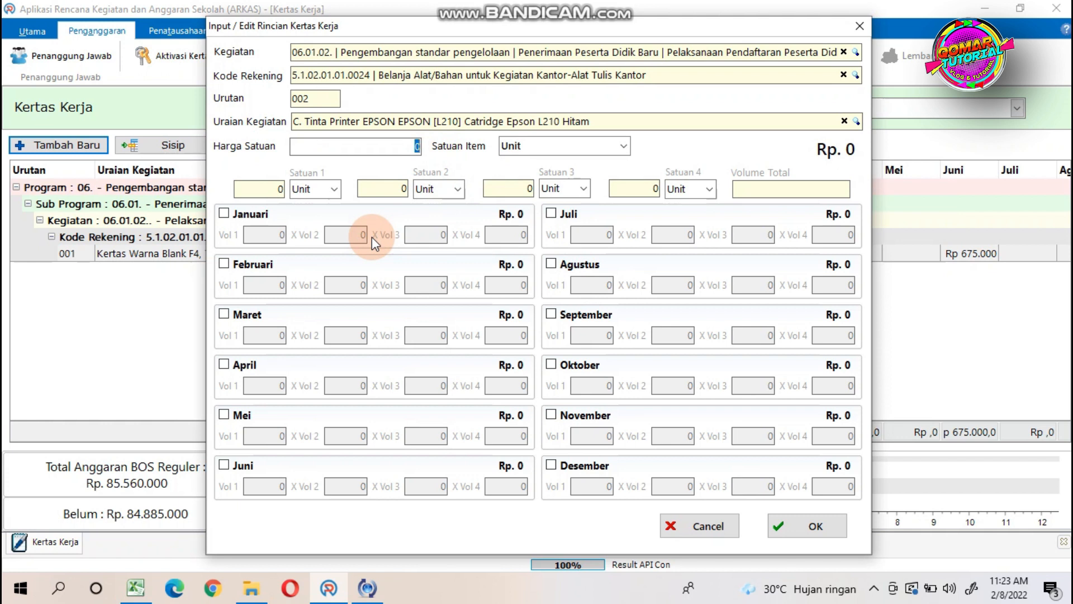
Budget 2 units of the printer ink in Juni at a Harga Satuan of 130000 and save the item.
text(130)
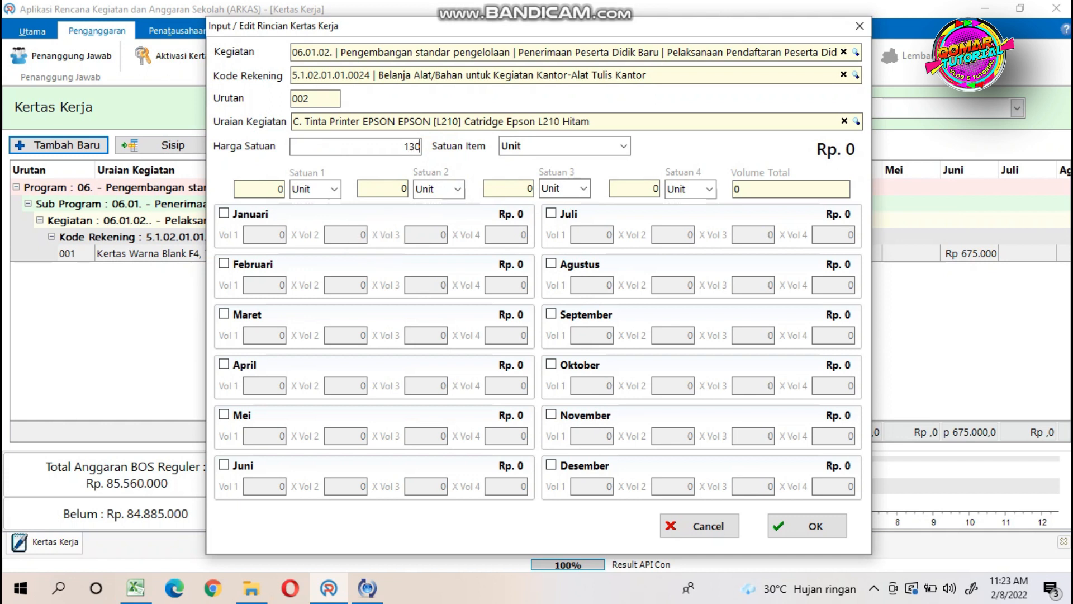
text(000)
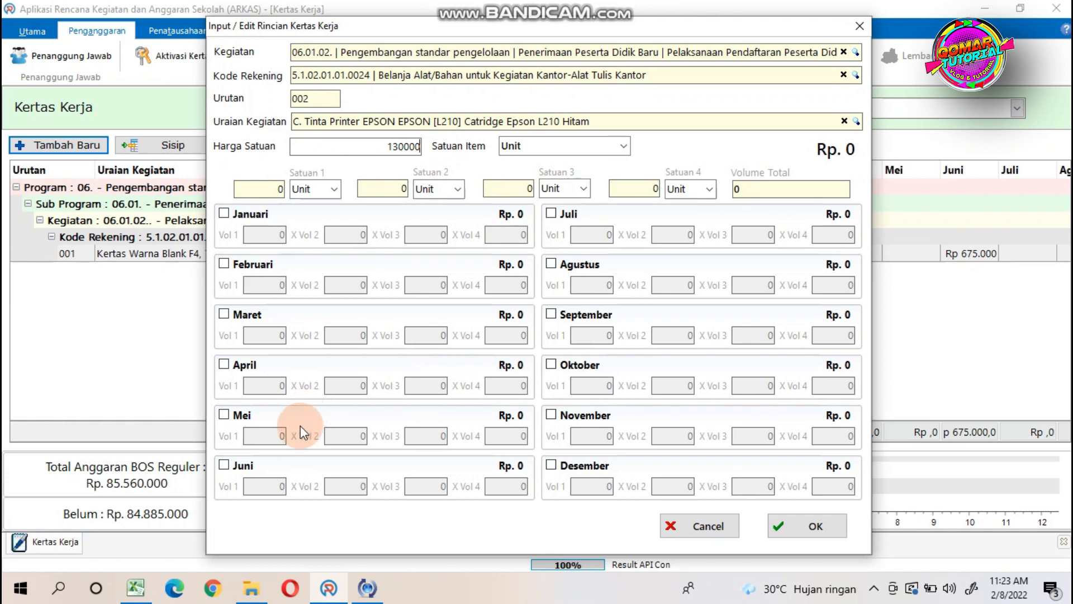
click(224, 465)
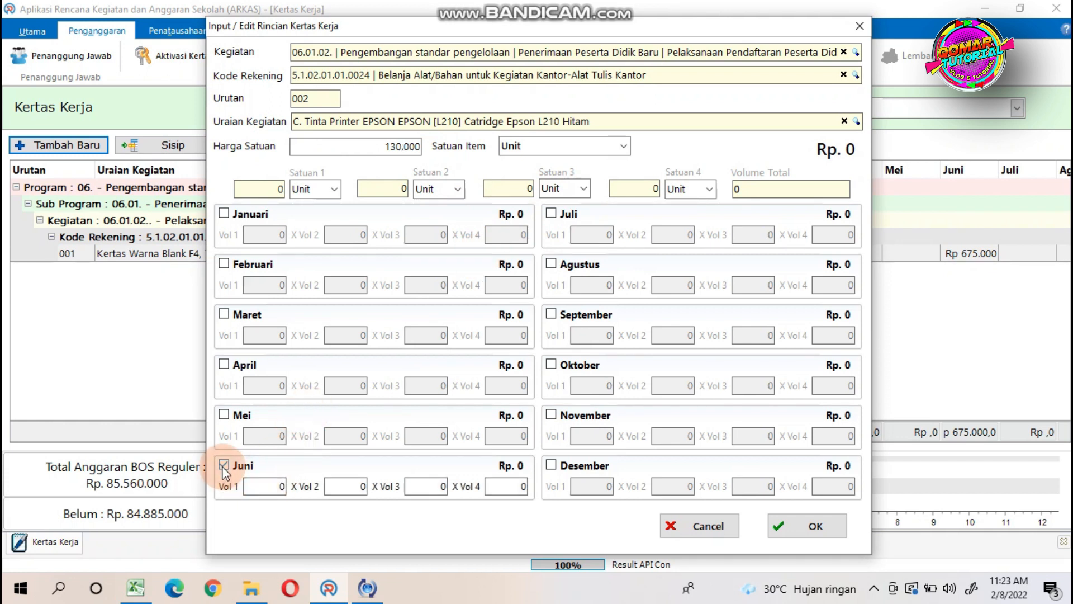
click(282, 486)
text(2)
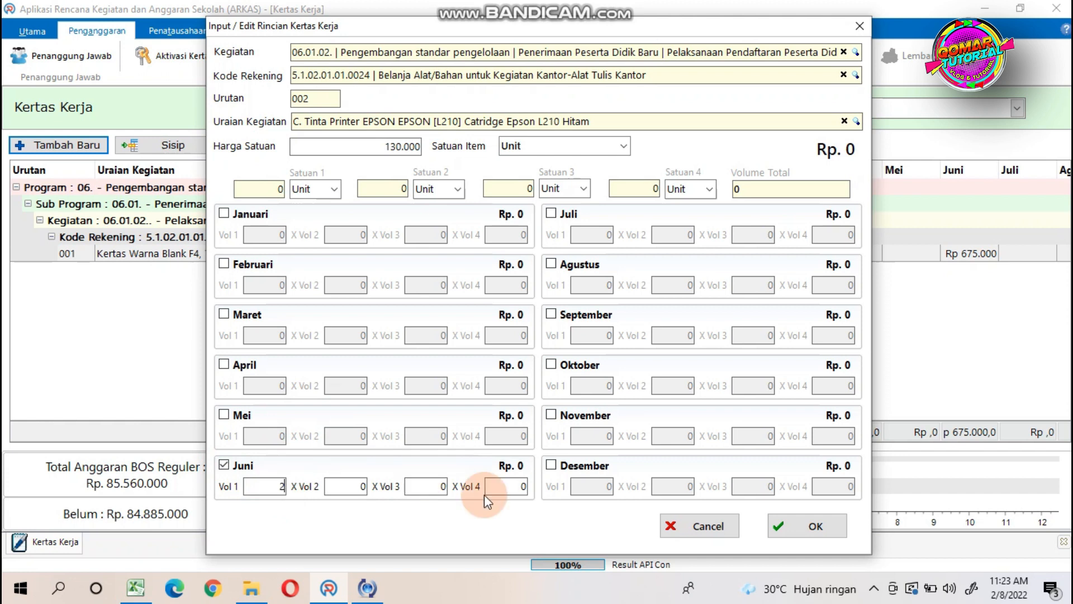
click(252, 195)
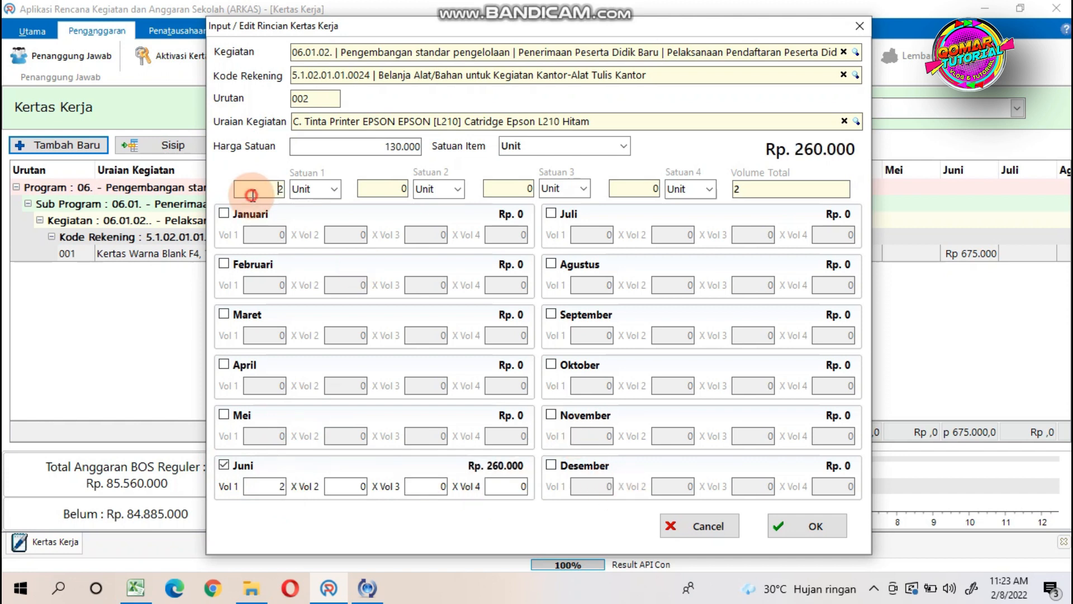
click(808, 528)
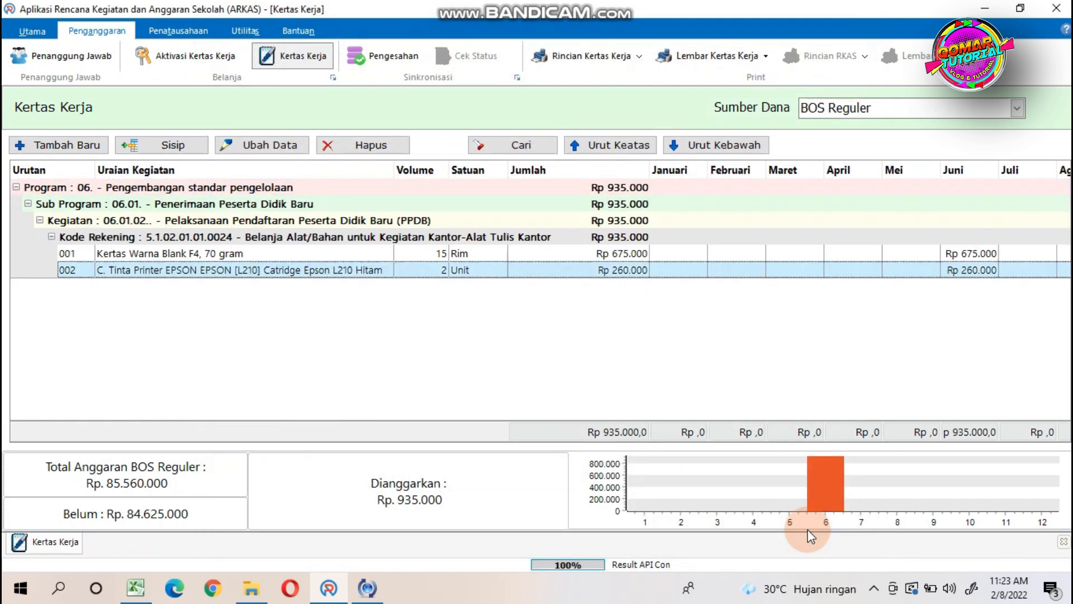